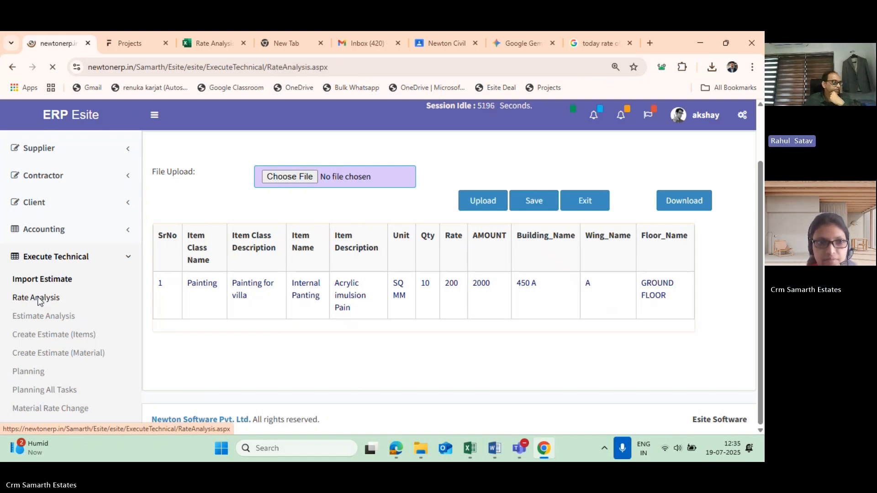
- Look through the rate analysis list, examining the work items, analysis IDs and total rates
scroll(198, 273, "down", 2)
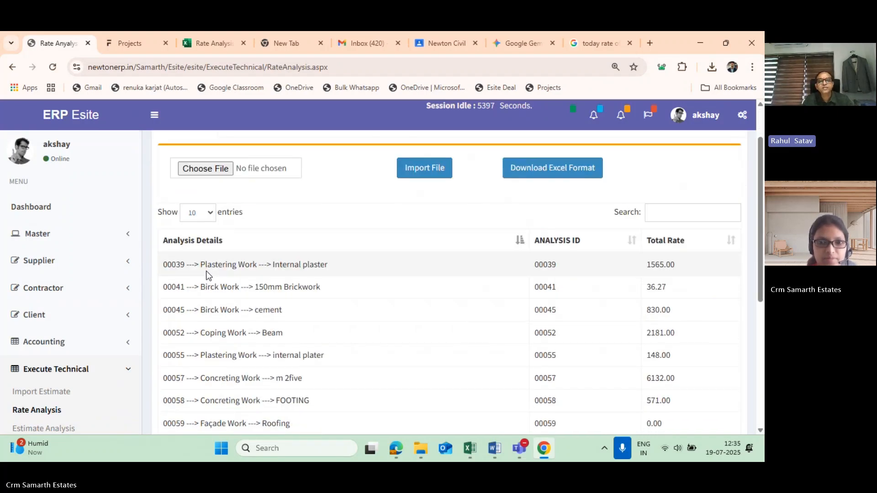
scroll(206, 270, "down", 2)
scroll(206, 270, "up", 2)
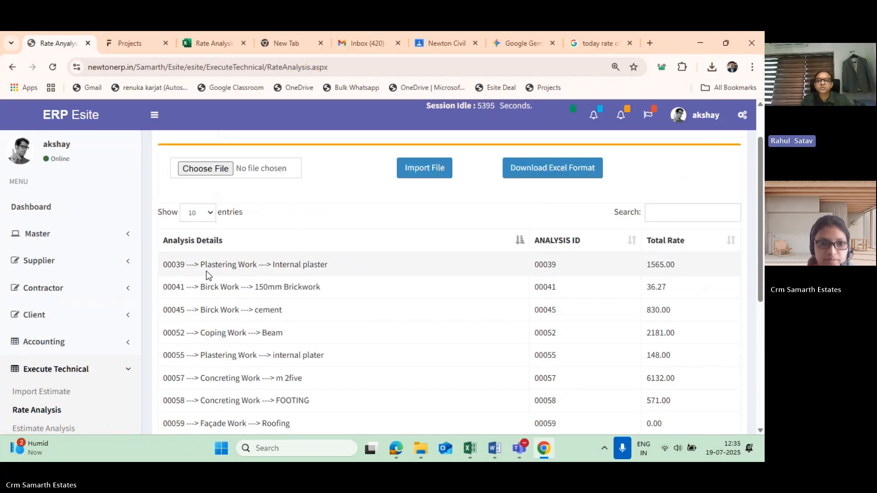
scroll(206, 270, "down", 2)
scroll(206, 270, "up", 4)
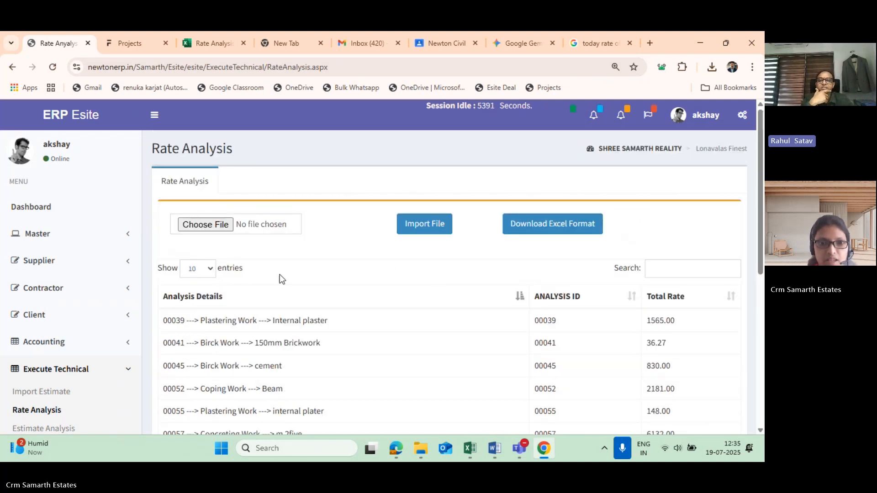
scroll(241, 276, "down", 2)
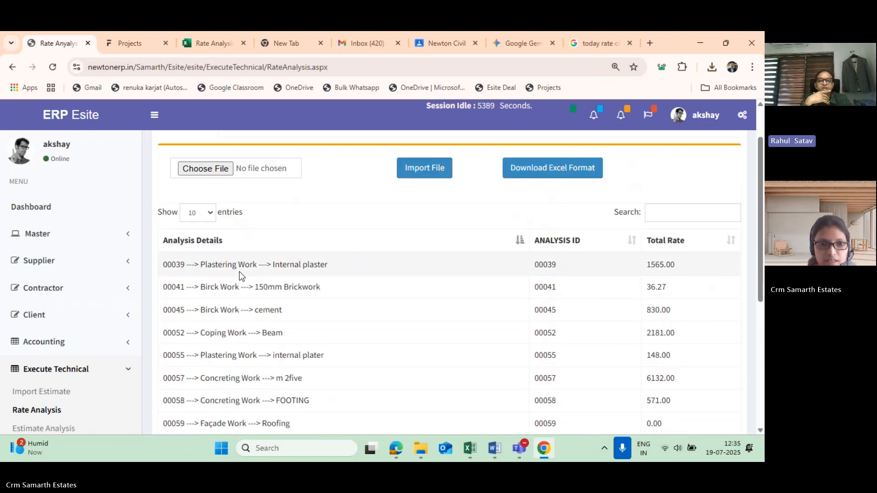
scroll(156, 368, "down", 1)
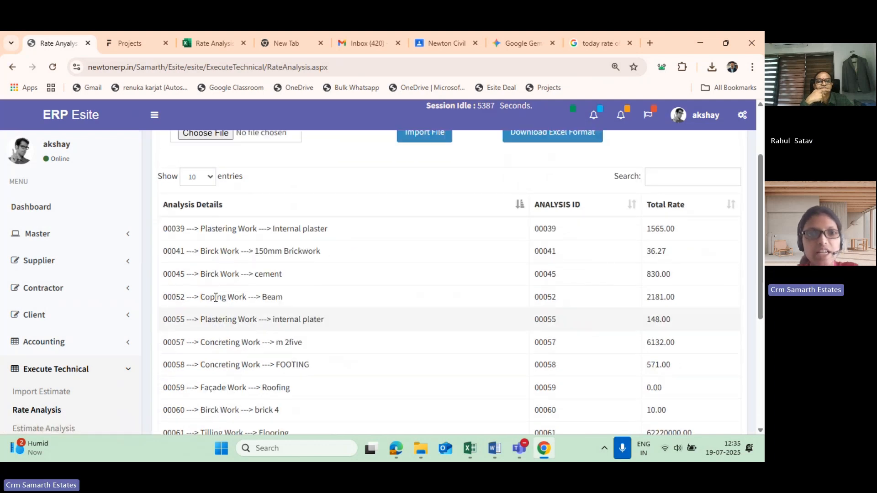
scroll(215, 298, "up", 1)
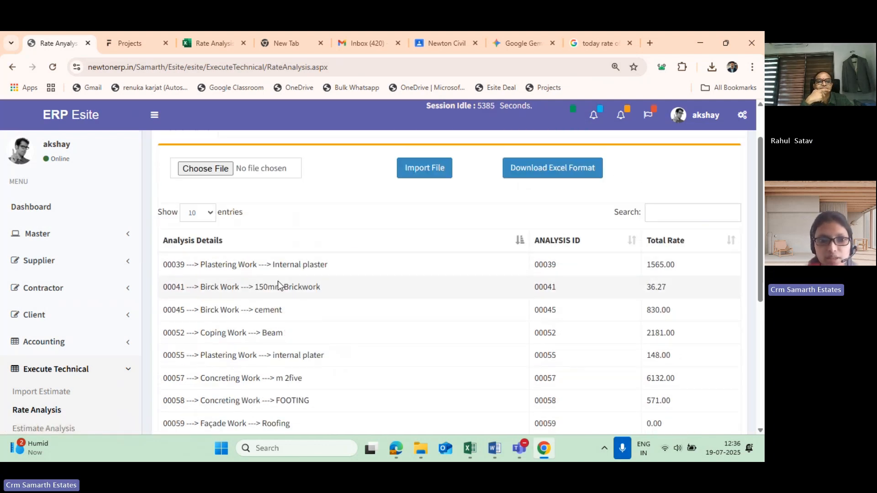
scroll(273, 330, "down", 5)
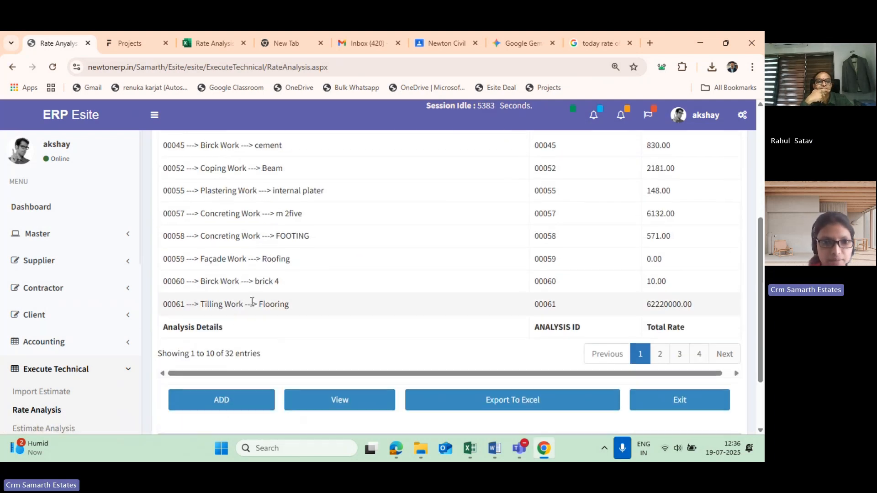
scroll(265, 306, "up", 2)
scroll(497, 271, "up", 3)
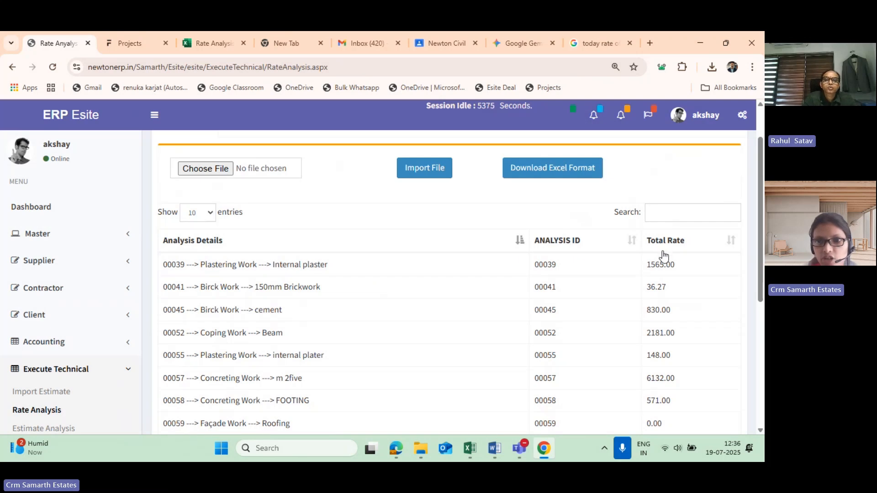
scroll(525, 336, "down", 3)
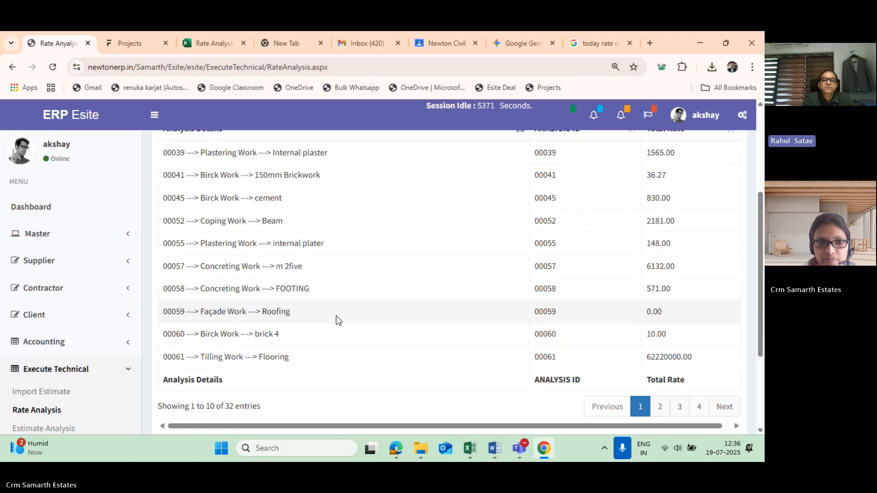
scroll(335, 319, "up", 2)
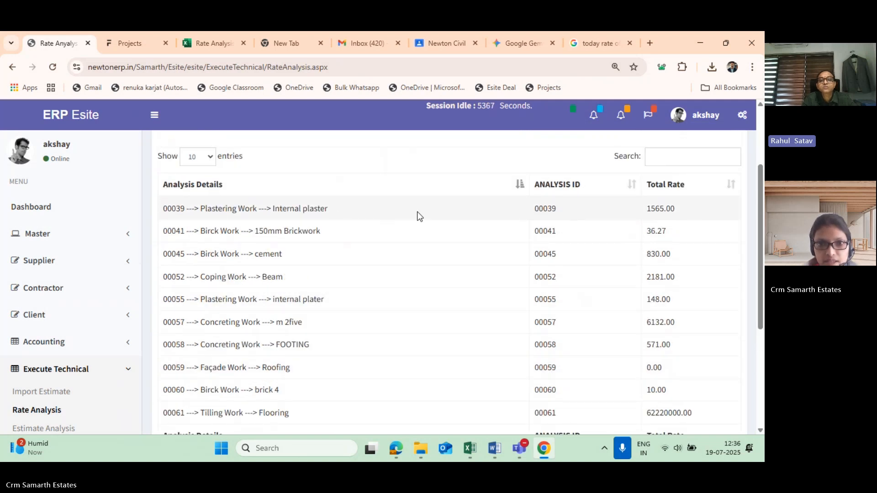
- Select the Plastering Work – Internal plaster analysis (ID 00039) and open its details
left_click(279, 208)
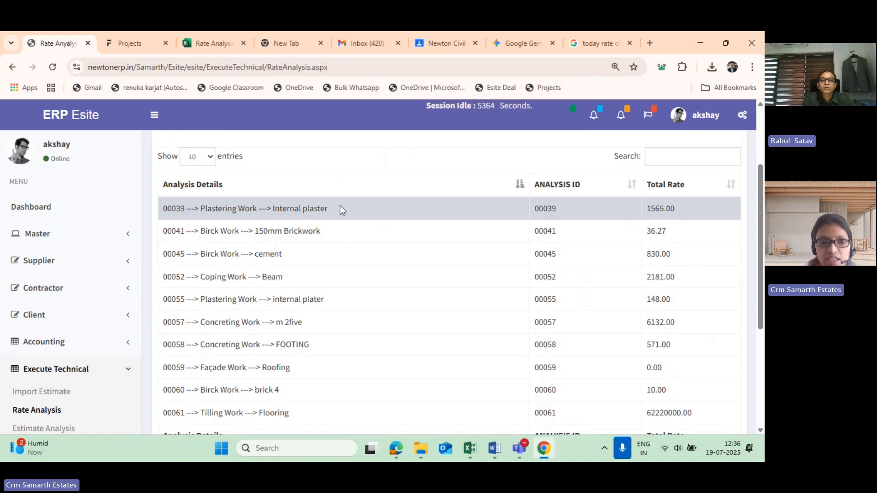
double_click(205, 208)
left_click_drag(272, 208, 323, 206)
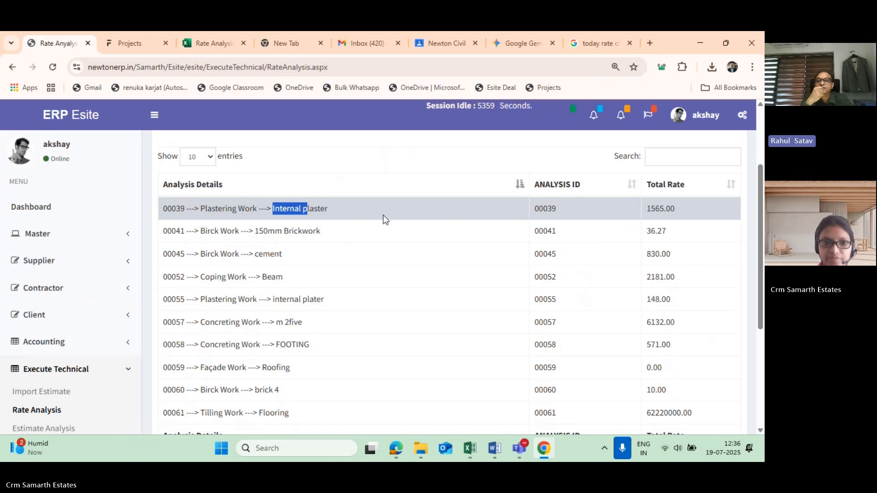
scroll(303, 225, "down", 1)
scroll(288, 186, "up", 1)
scroll(302, 296, "down", 3)
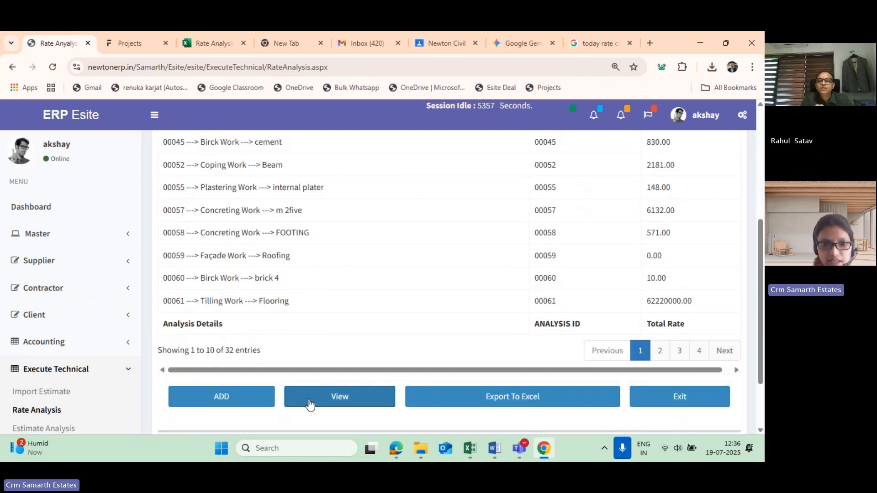
scroll(309, 405, "down", 1)
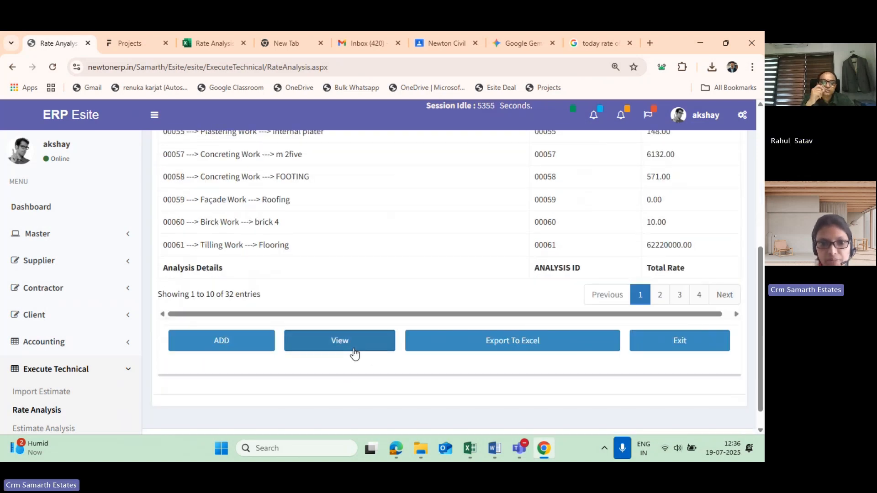
scroll(355, 353, "up", 1)
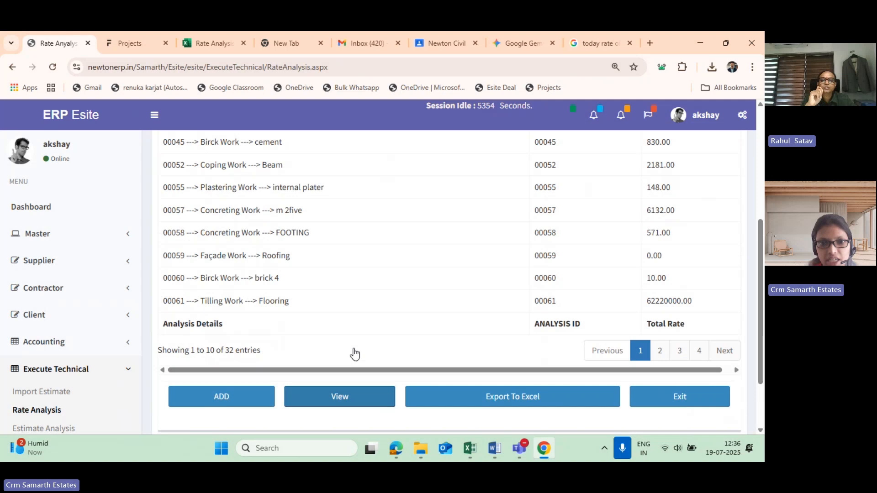
left_click(356, 397)
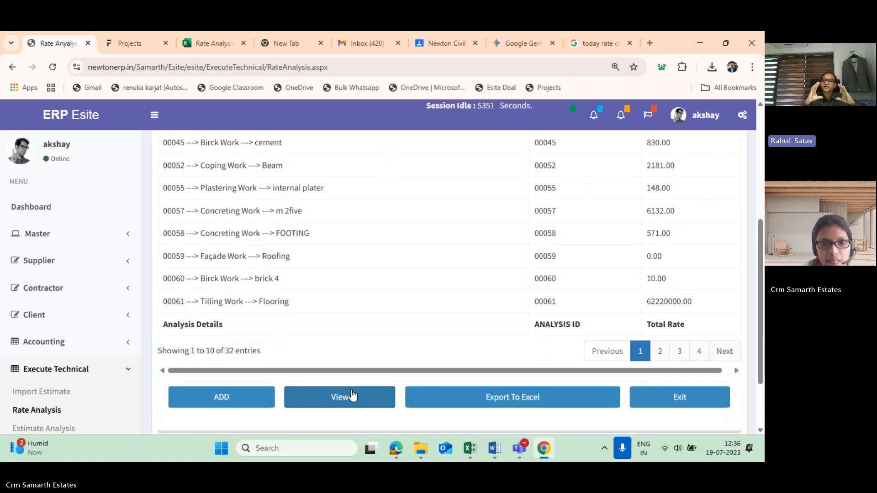
scroll(357, 356, "up", 2)
left_click(357, 212)
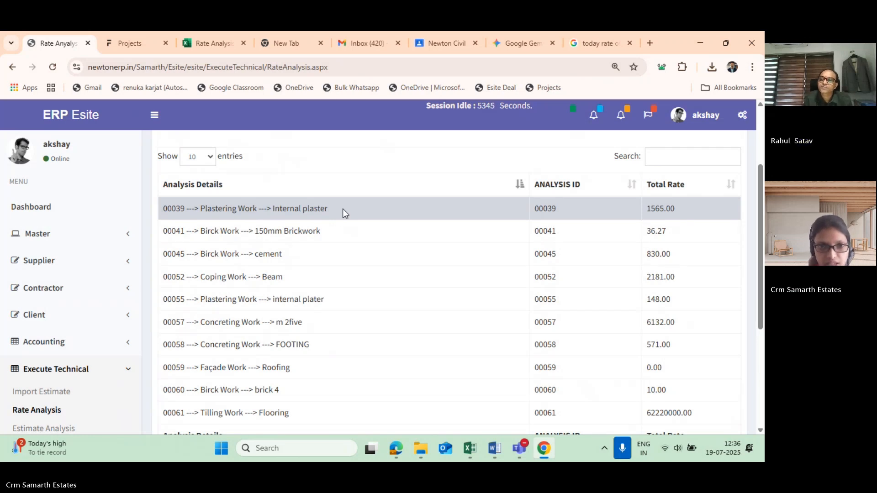
left_click(342, 209)
- Review the analysis form's item category, item name, unit, rate, wastage, overhead and tax fields
scroll(283, 291, "up", 1)
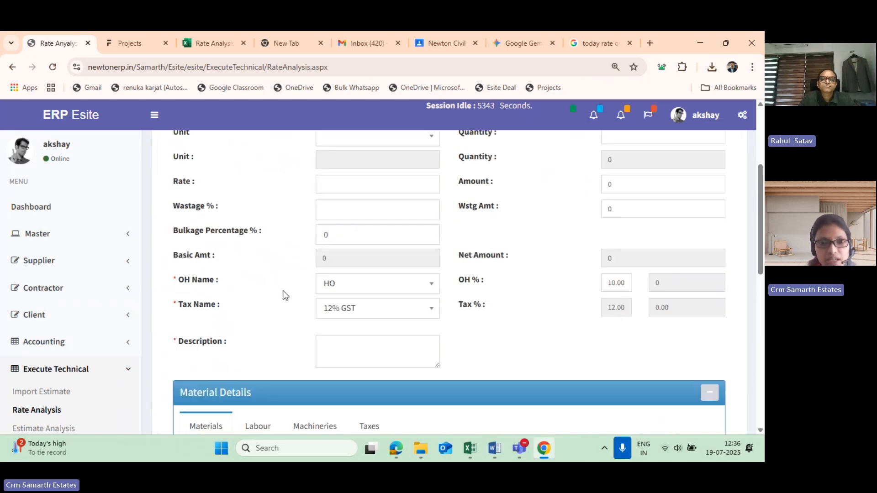
scroll(284, 291, "down", 4)
scroll(329, 350, "up", 7)
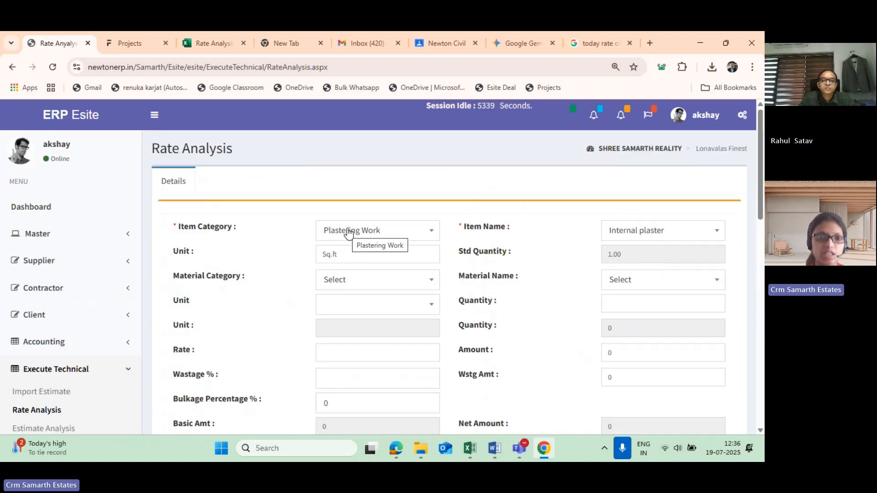
scroll(206, 270, "down", 5)
scroll(209, 271, "up", 2)
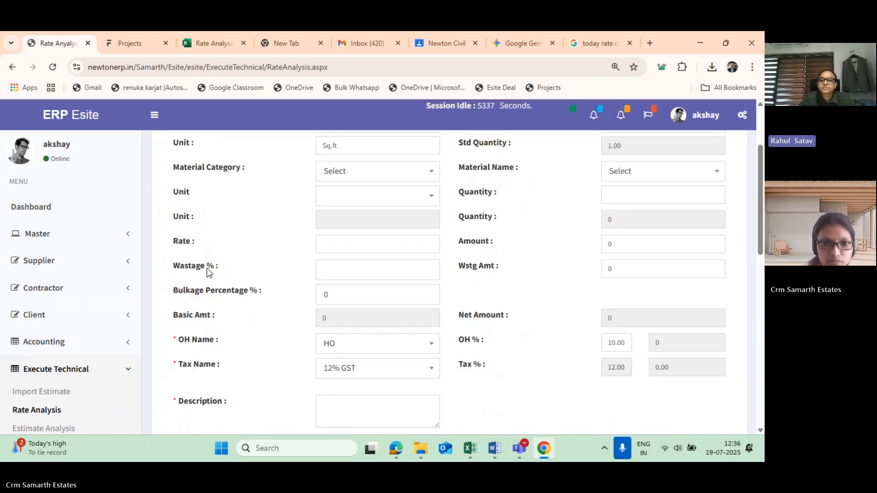
scroll(270, 258, "up", 3)
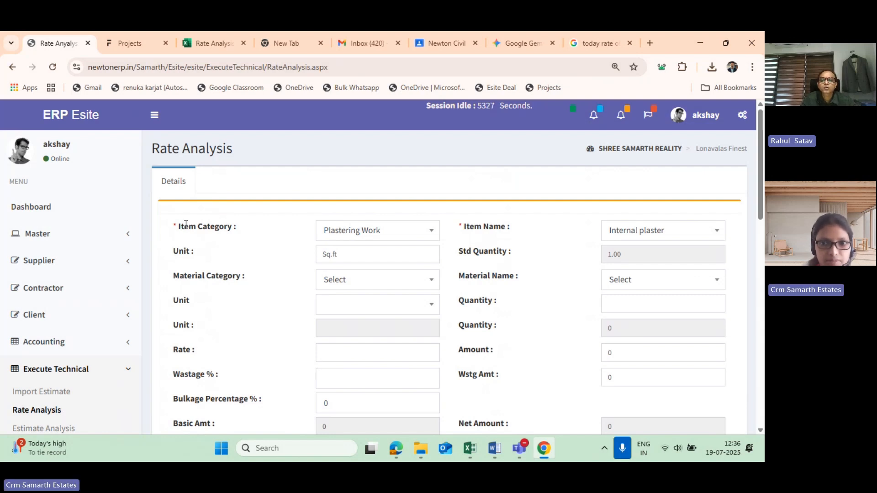
- Examine the material details for cement and sand, including their quantities, units, rates, wastage, overhead and tax
scroll(393, 259, "down", 7)
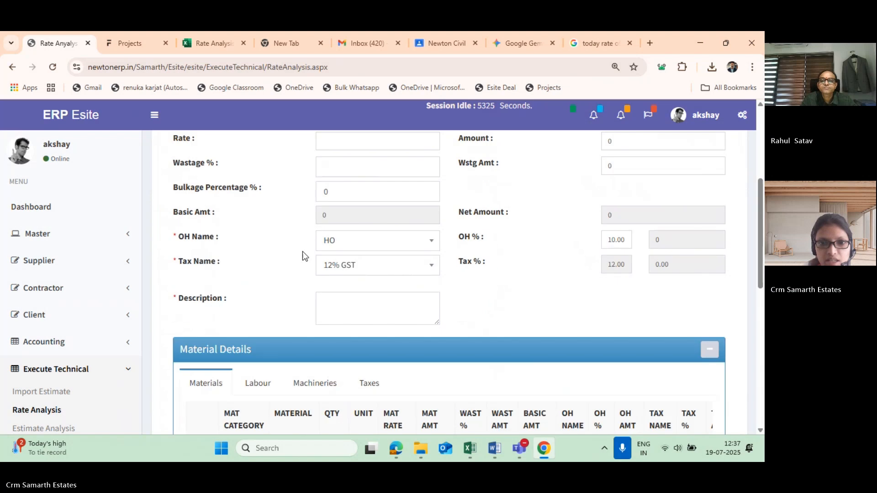
scroll(230, 249, "down", 3)
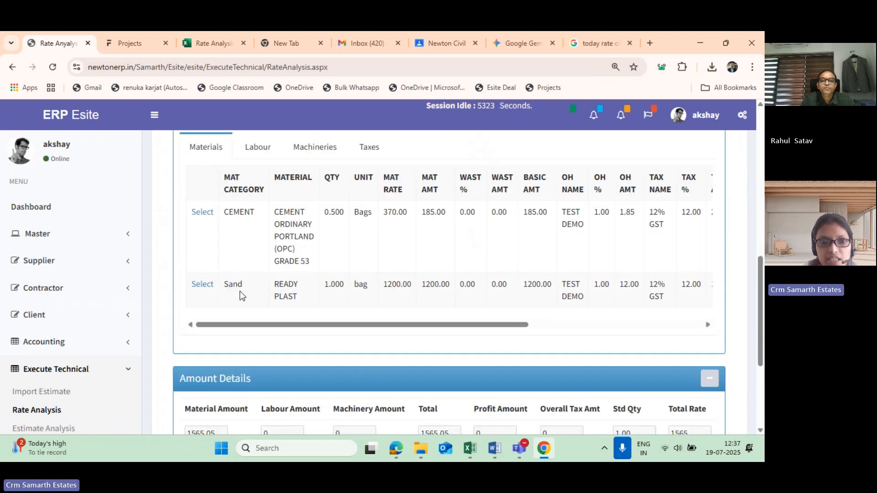
scroll(246, 274, "up", 1)
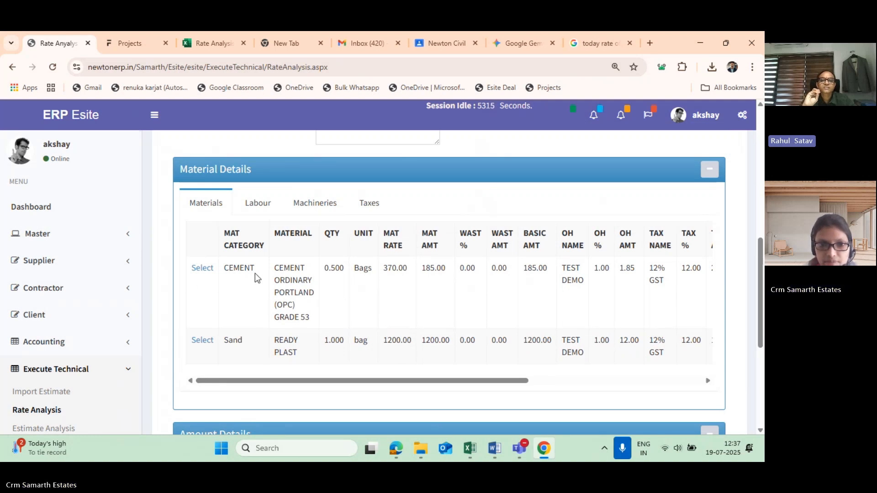
scroll(281, 336, "down", 1)
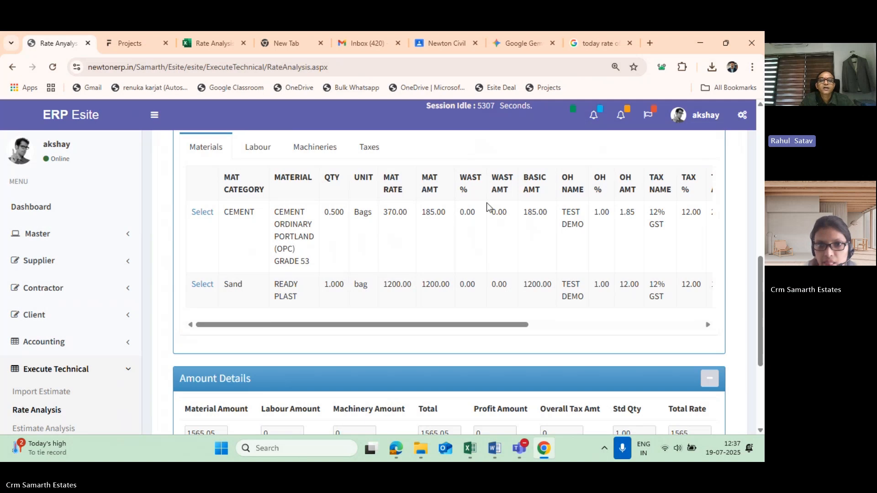
left_click_drag(233, 221, 413, 222)
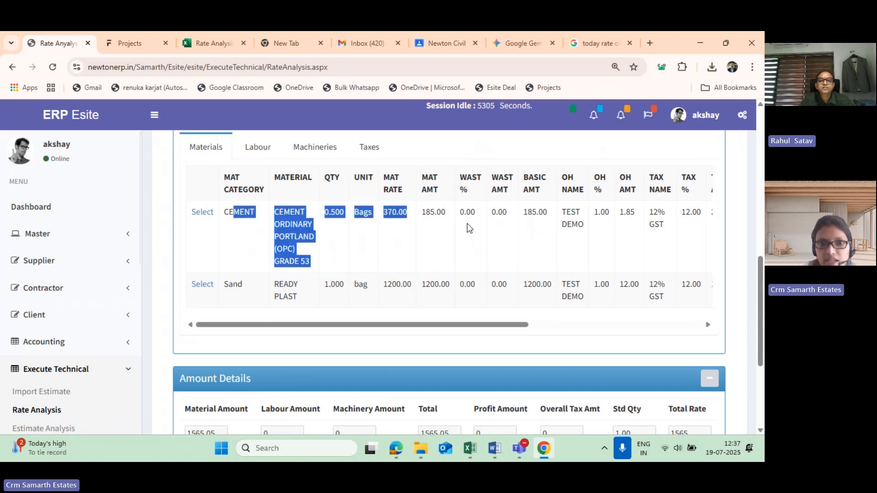
left_click(510, 237)
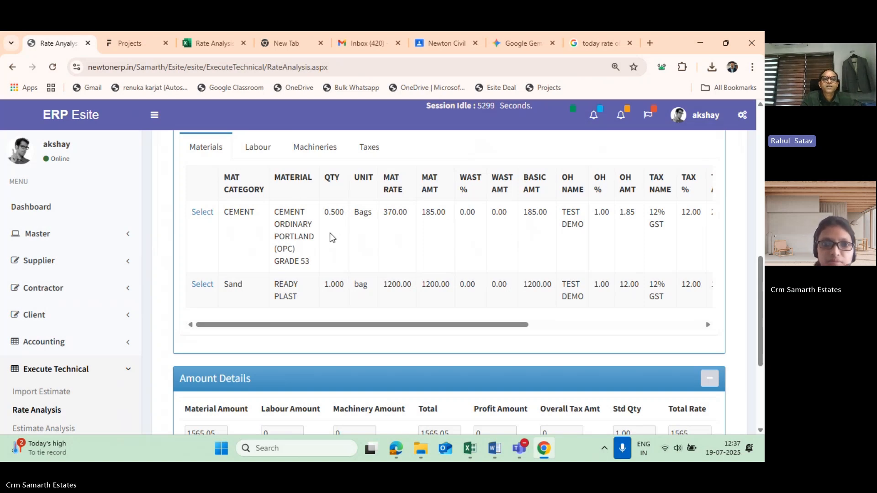
scroll(332, 236, "up", 1)
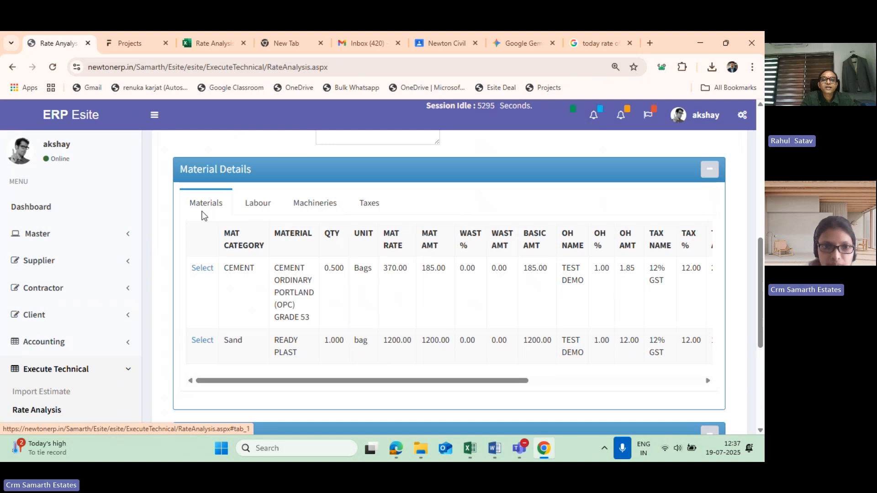
- View the labour entry fields in the material details, and return to the list of materials
left_click(259, 208)
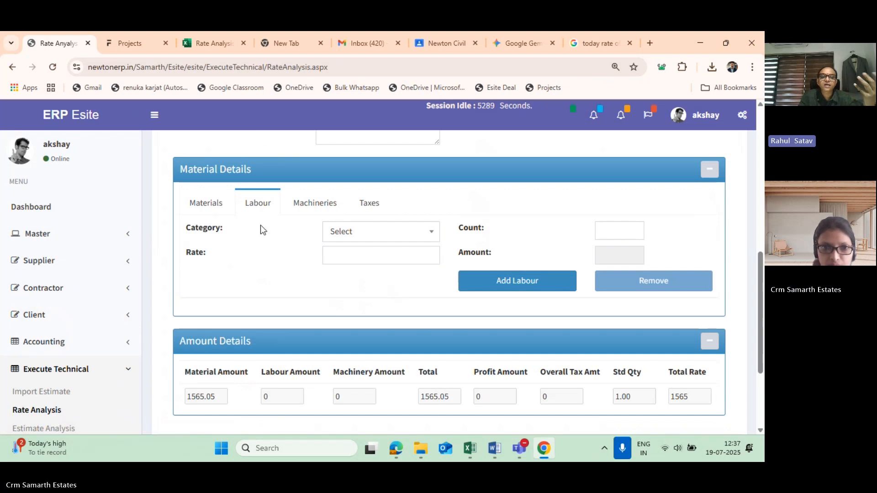
left_click(211, 206)
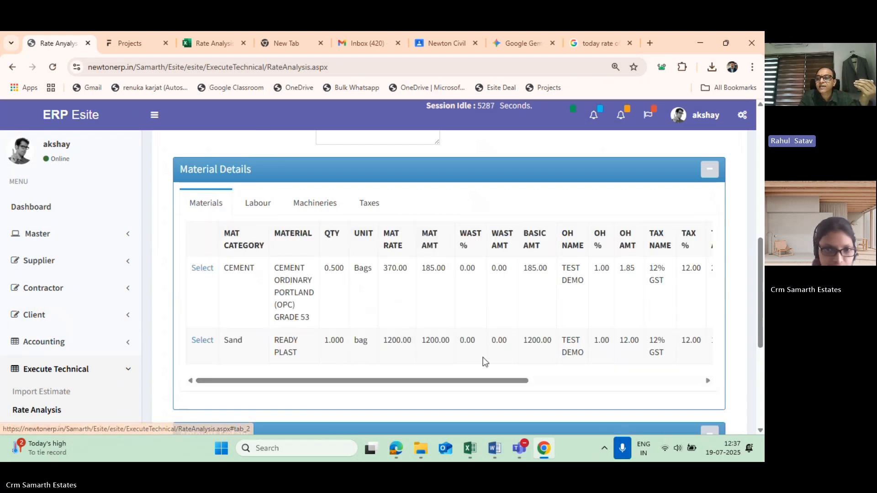
scroll(402, 399, "up", 1)
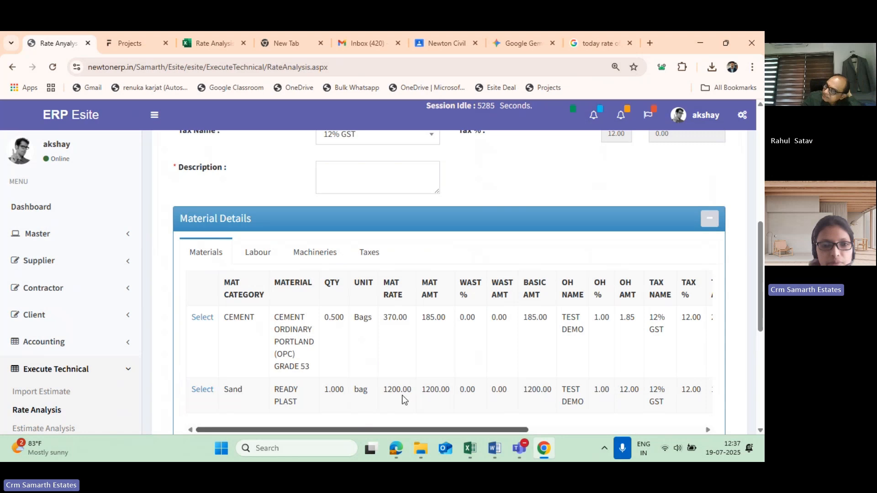
scroll(402, 395, "up", 5)
scroll(455, 243, "down", 4)
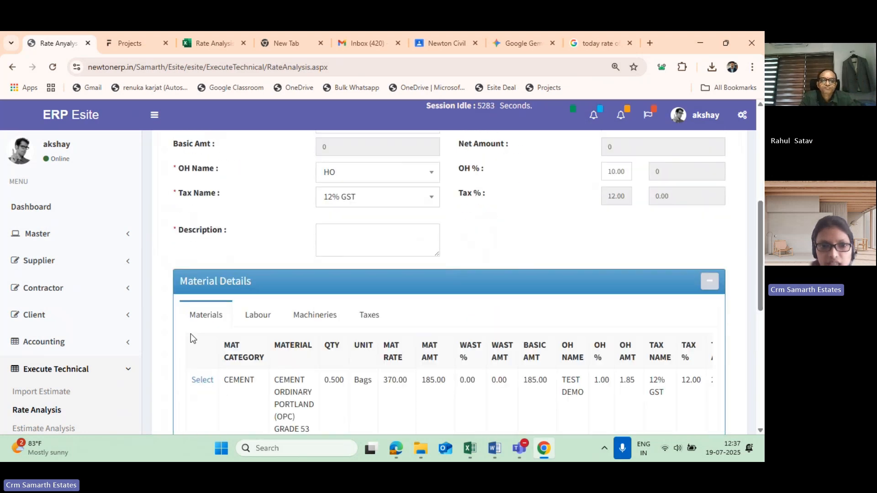
scroll(229, 318, "down", 3)
scroll(422, 287, "up", 1)
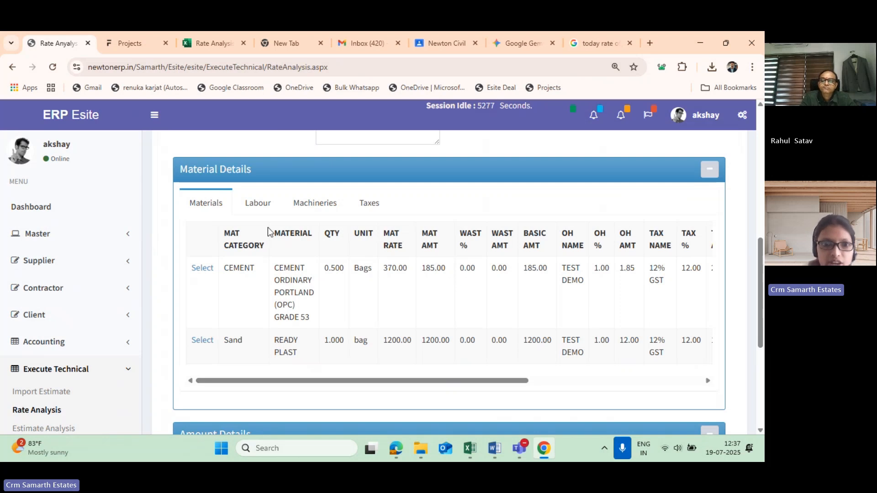
- Review the labour and machinery entry fields in the material details, including the available machinery categories
left_click(259, 203)
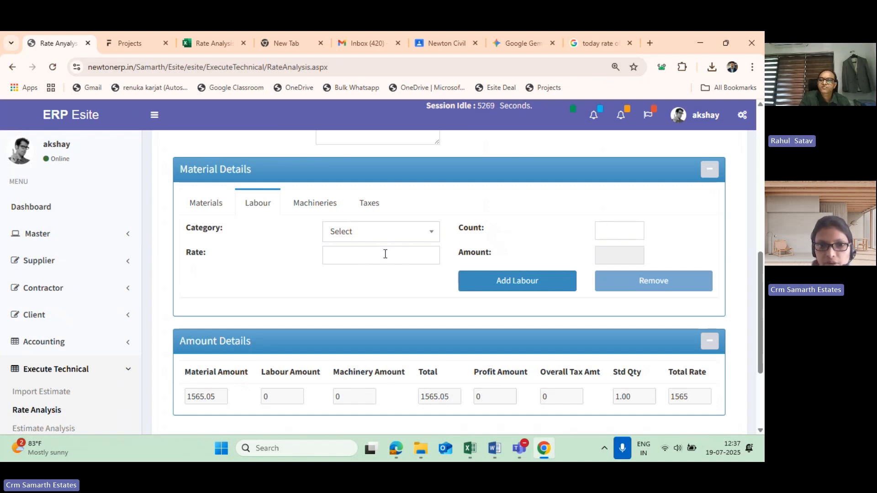
left_click(357, 262)
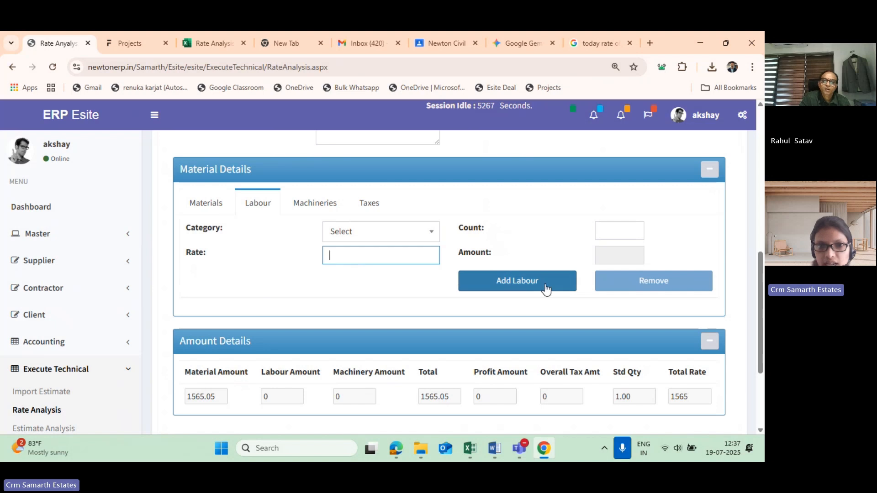
left_click(305, 203)
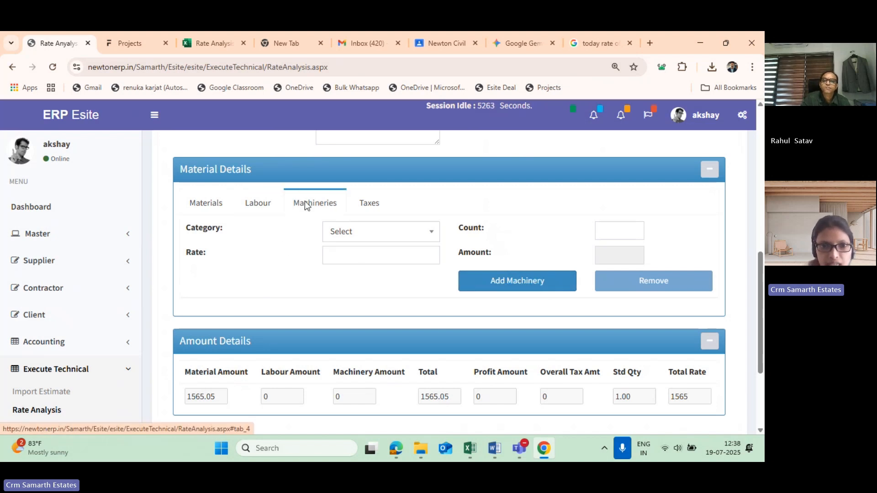
scroll(305, 204, "up", 5)
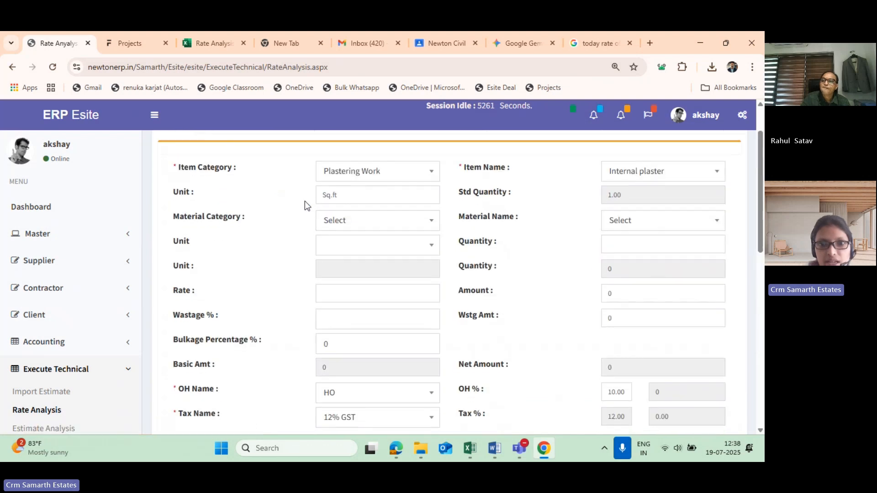
scroll(305, 204, "down", 3)
scroll(305, 204, "down", 5)
scroll(305, 204, "up", 1)
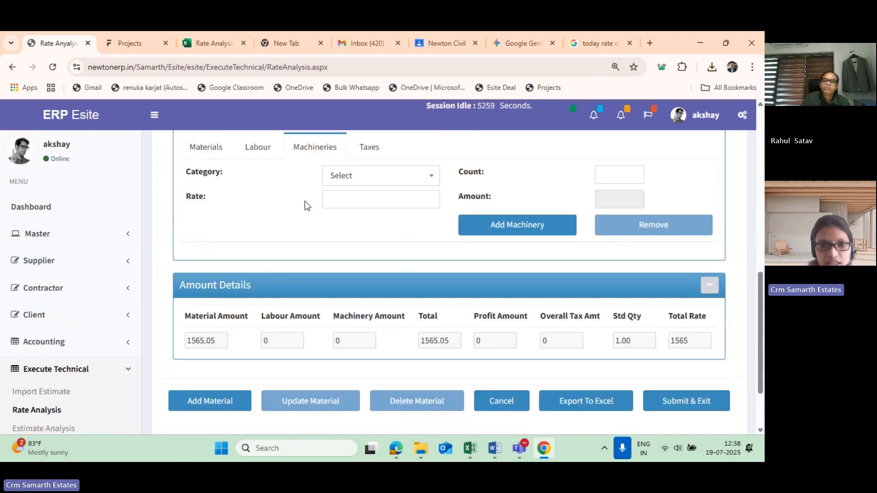
scroll(284, 186, "up", 2)
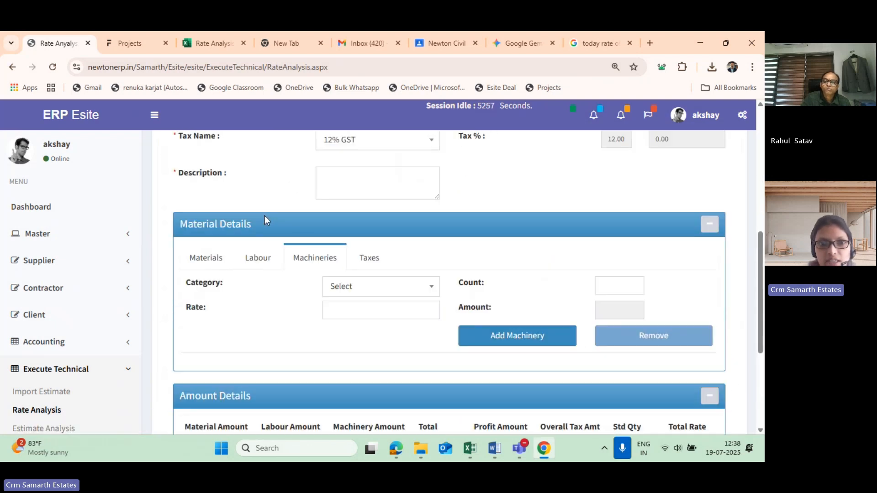
left_click(387, 290)
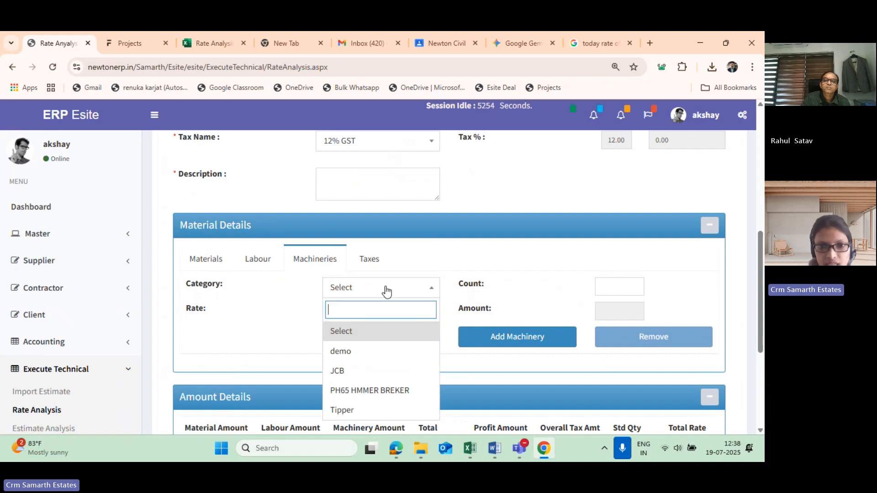
- View the overhead and profit fields among the taxes, and return to the list of materials
left_click(368, 260)
left_click(368, 260)
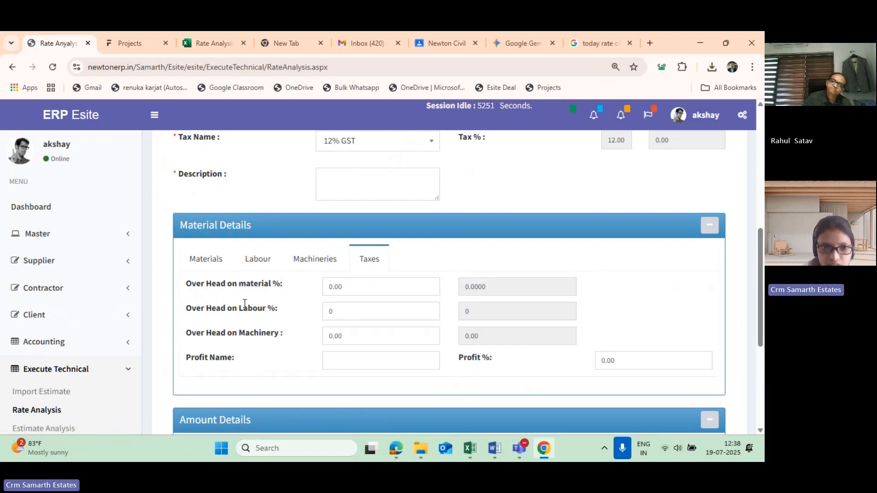
left_click(207, 259)
scroll(315, 276, "down", 3)
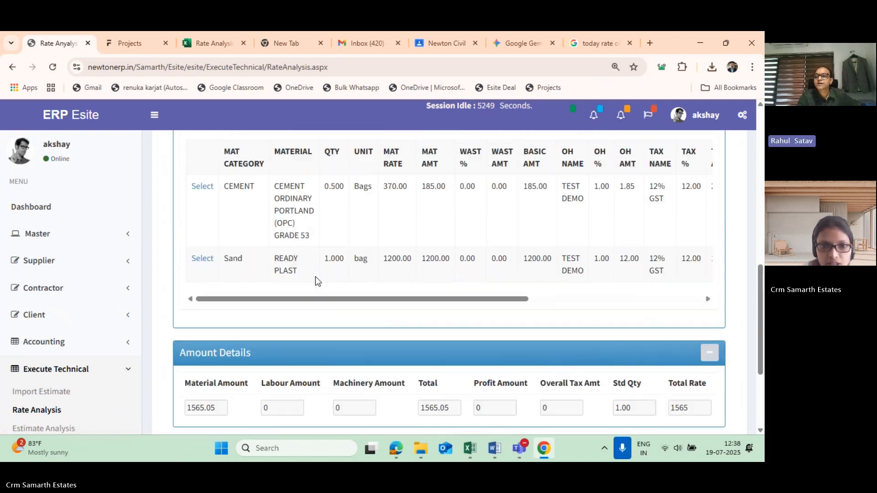
scroll(315, 278, "up", 1)
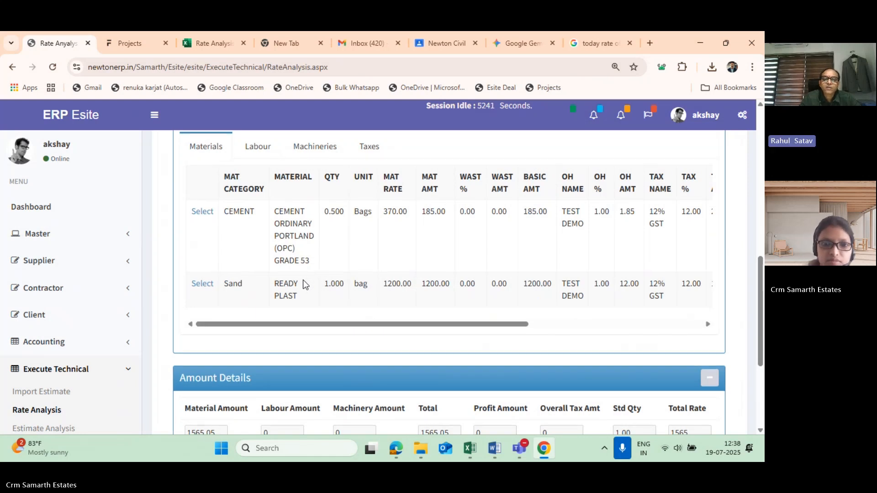
- Examine the material, labour, machinery, total and profit amounts in the Amount Details section
scroll(186, 289, "down", 3)
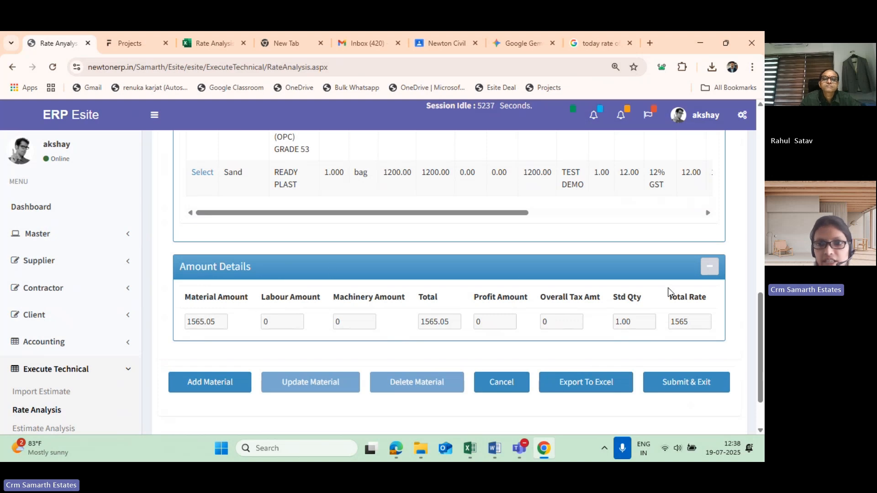
left_click_drag(191, 297, 390, 309)
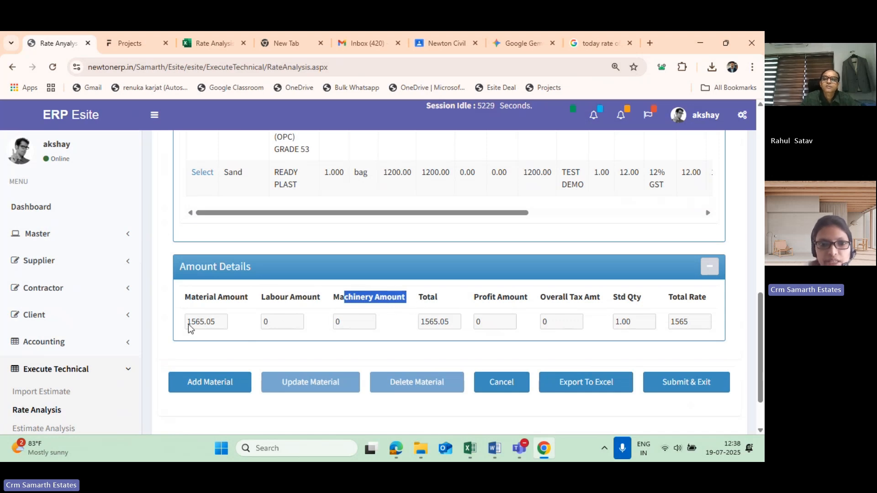
left_click_drag(199, 323, 215, 320)
left_click(270, 320)
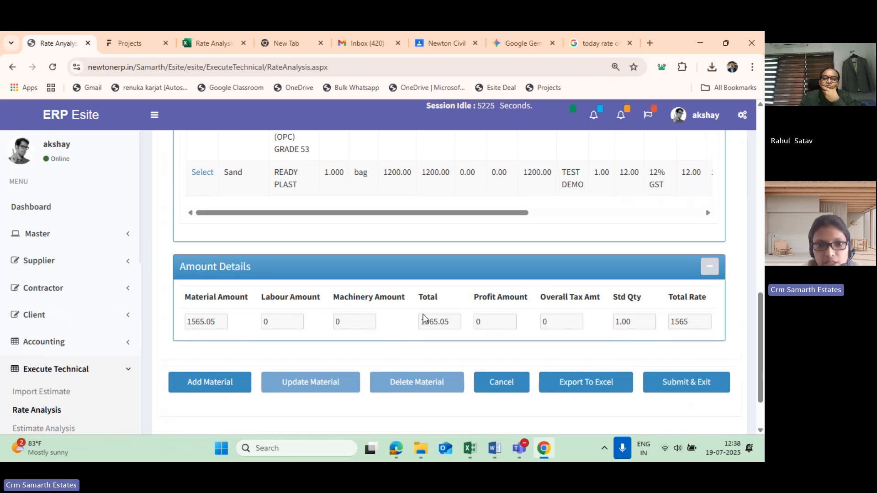
left_click_drag(427, 296, 438, 325)
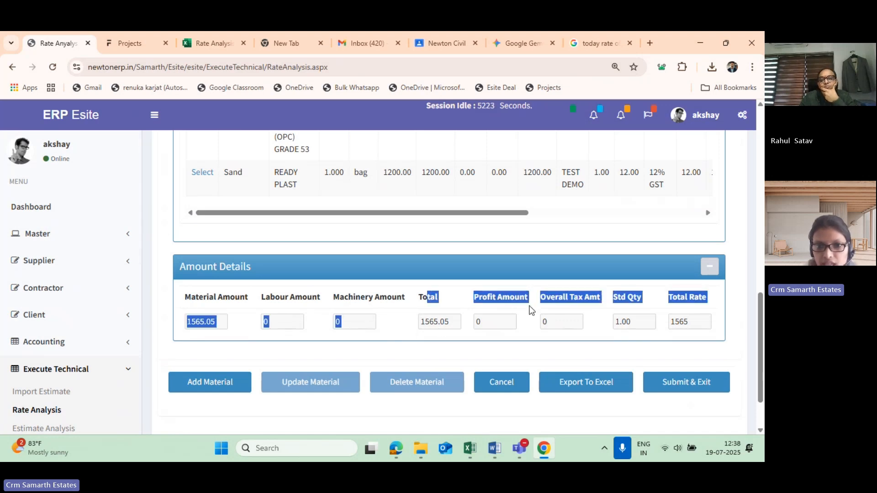
left_click(486, 315)
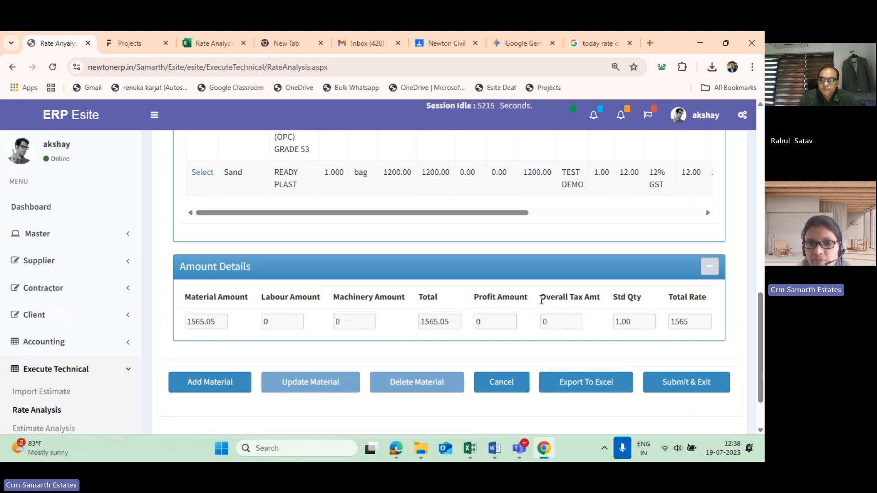
- Examine the overall tax amount, standard quantity and total rate in the Amount Details section
left_click_drag(541, 299, 631, 297)
left_click(557, 330)
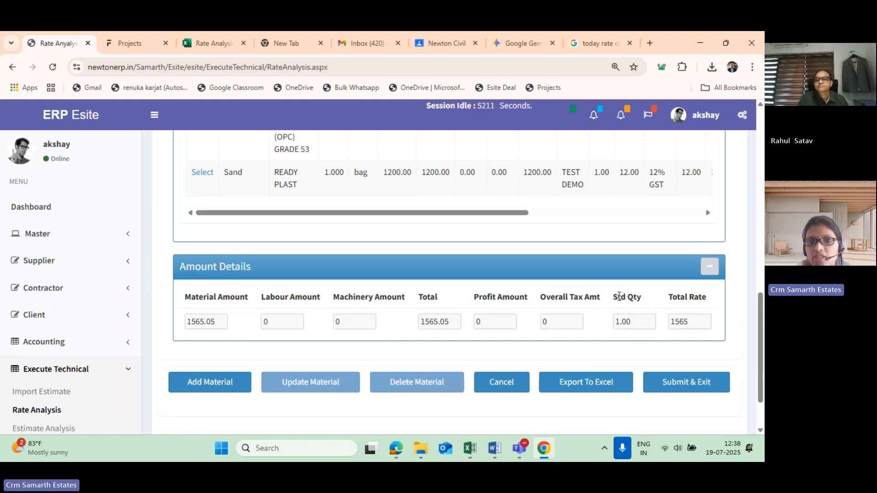
triple_click(619, 297)
left_click(637, 323)
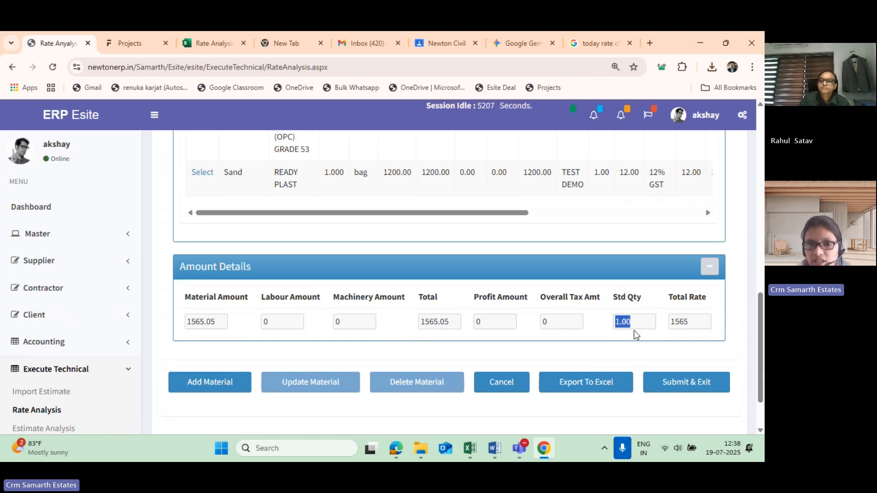
left_click(627, 321)
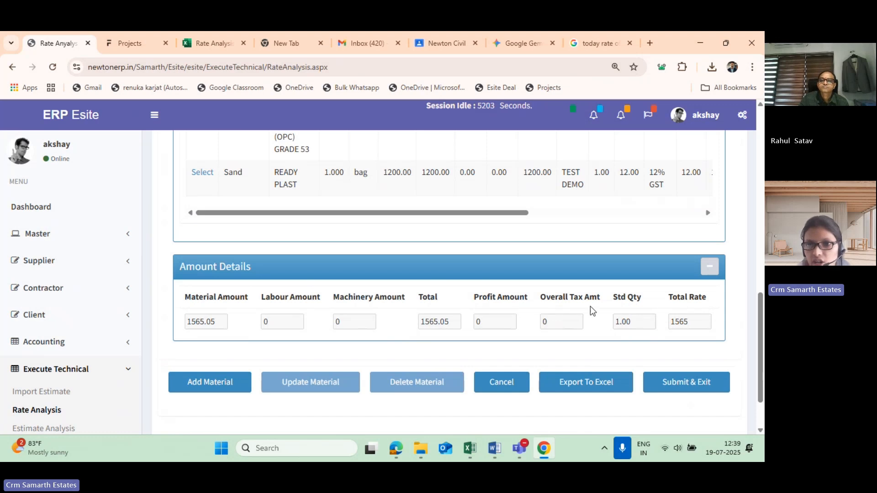
left_click_drag(697, 296, 663, 302)
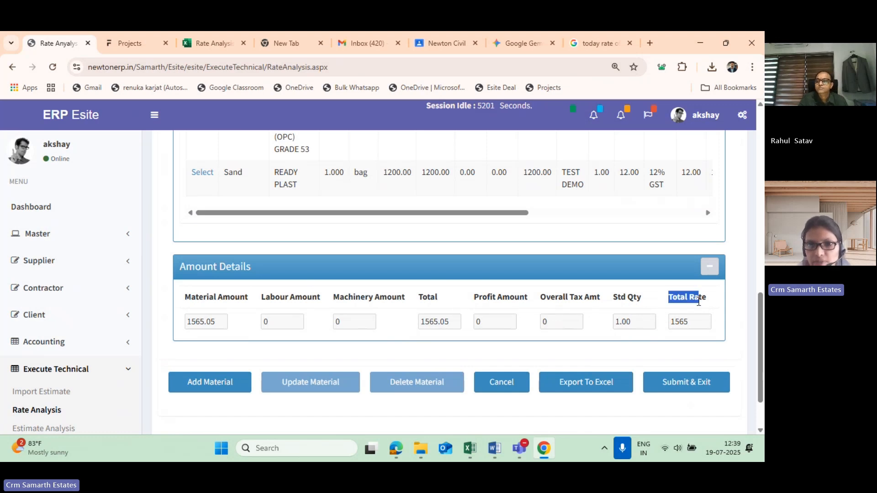
left_click(430, 318)
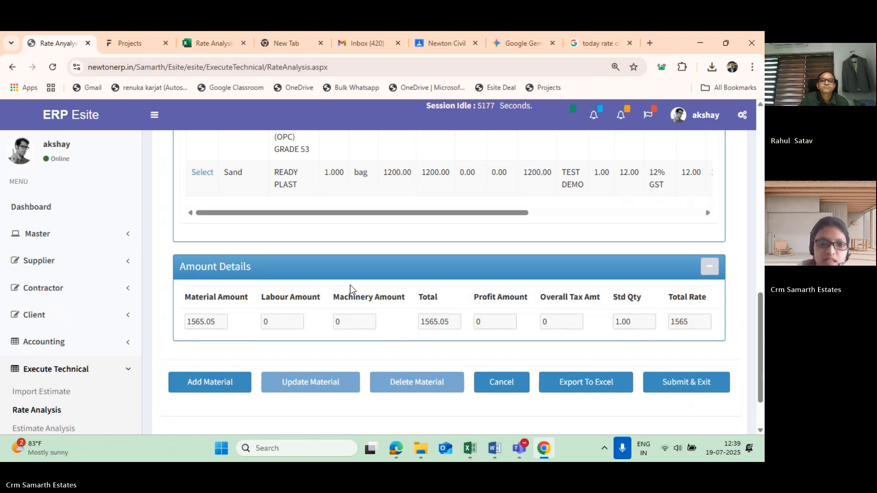
- Find MASON among the labour categories and set it as the category of the labour entry
scroll(292, 274, "up", 5)
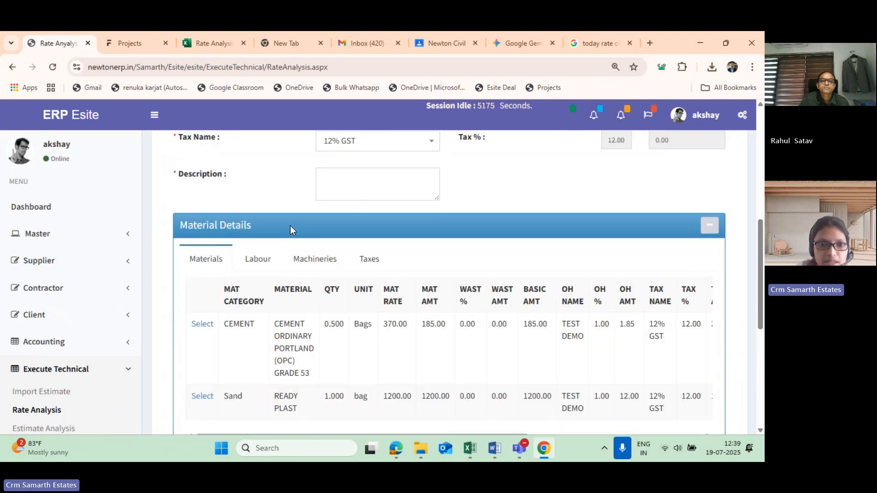
left_click(256, 259)
left_click(378, 287)
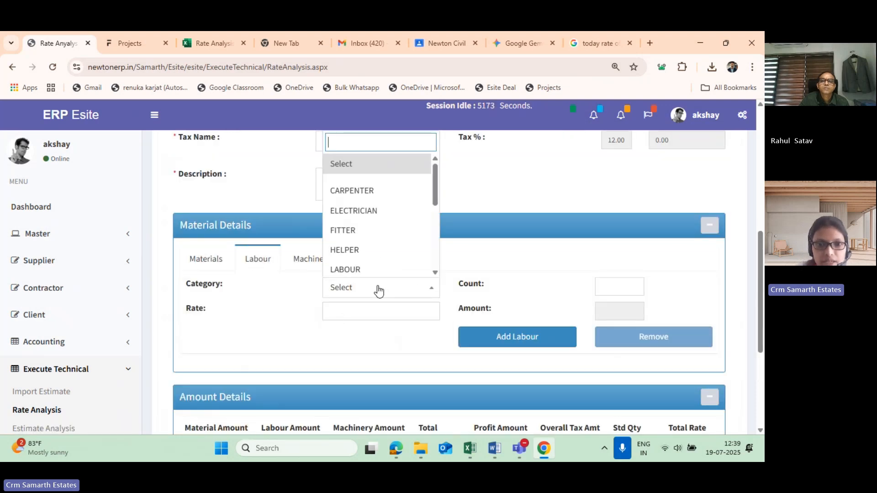
scroll(375, 237, "down", 1)
scroll(374, 228, "up", 1)
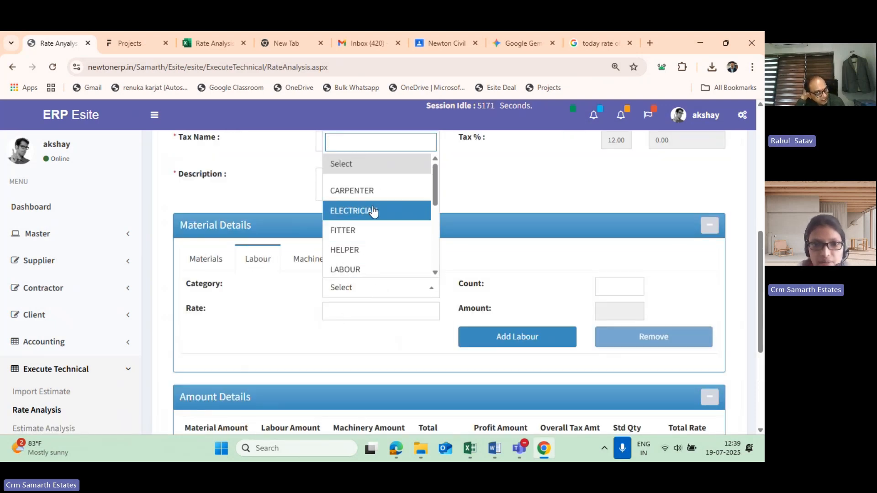
scroll(374, 211, "up", 2)
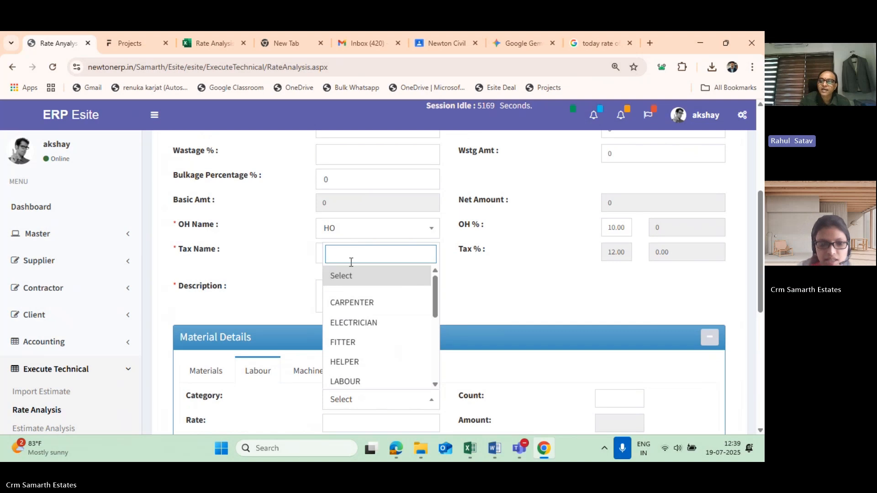
type("j")
key("BackSpace")
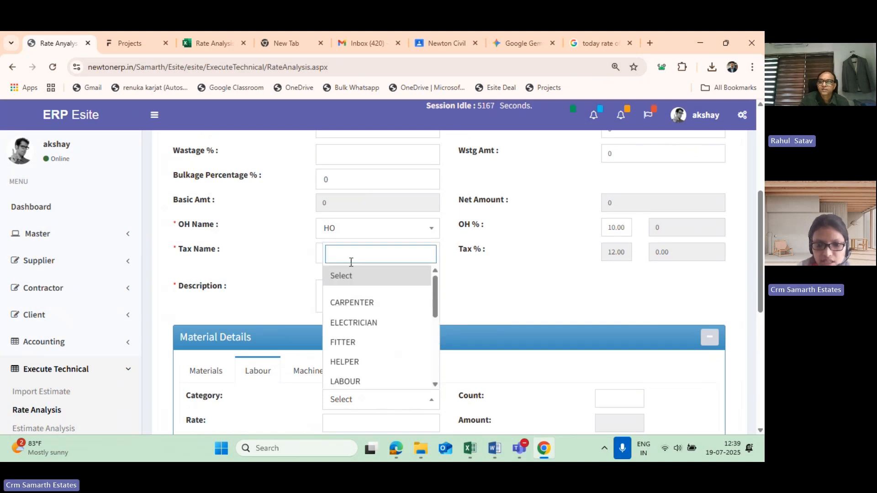
type("mas")
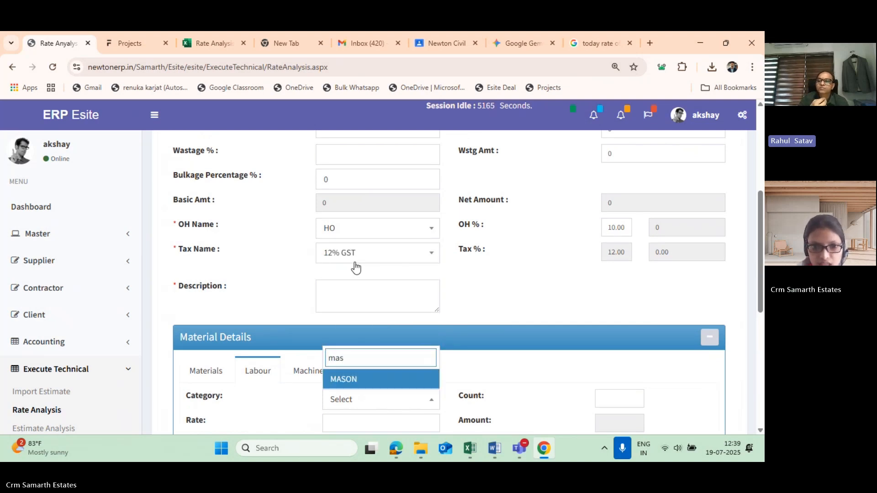
scroll(260, 406, "down", 2)
left_click(342, 267)
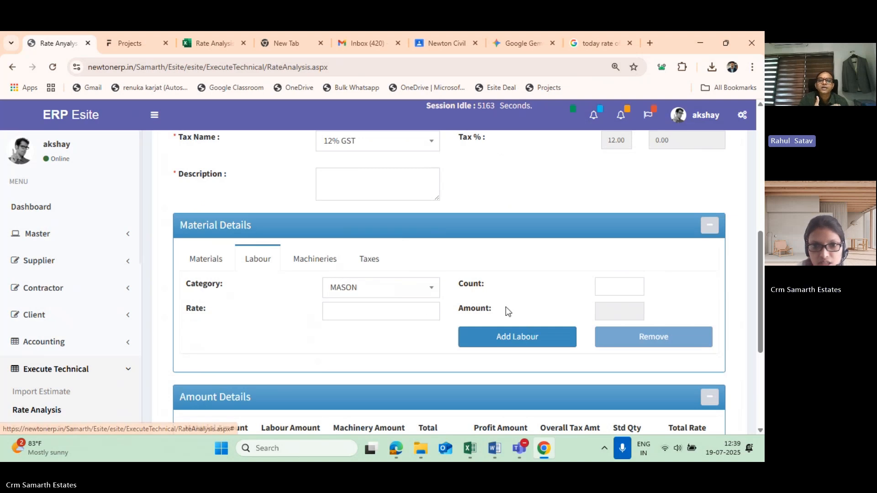
- Set the mason labour entry's count to 2 and rate to 100, and have its amount calculated
left_click(402, 306)
left_click(604, 283)
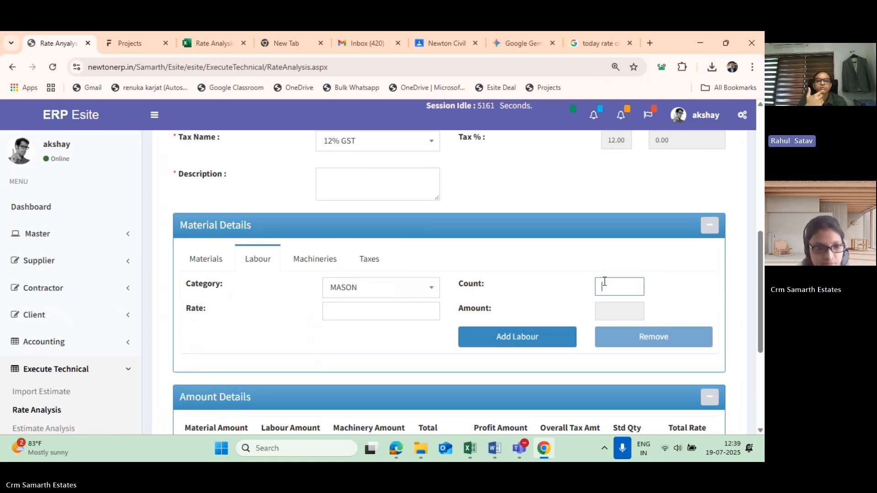
left_click(368, 316)
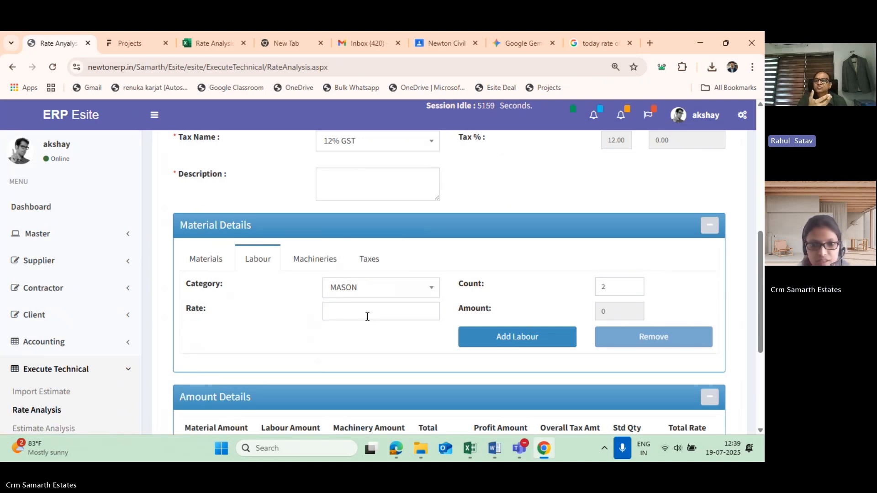
left_click(383, 310)
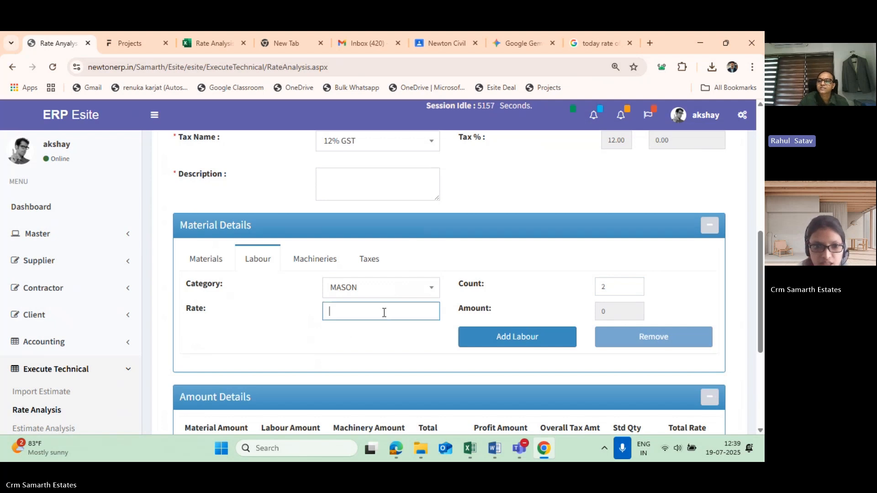
type("100")
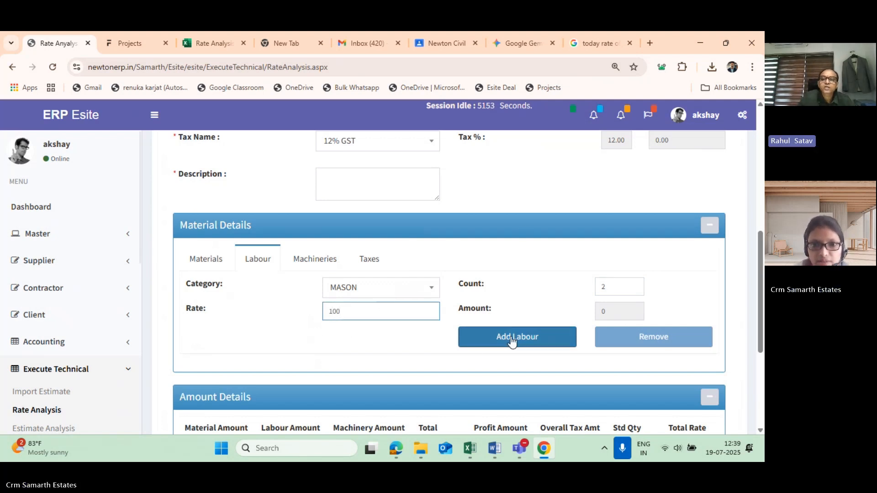
scroll(512, 340, "down", 1)
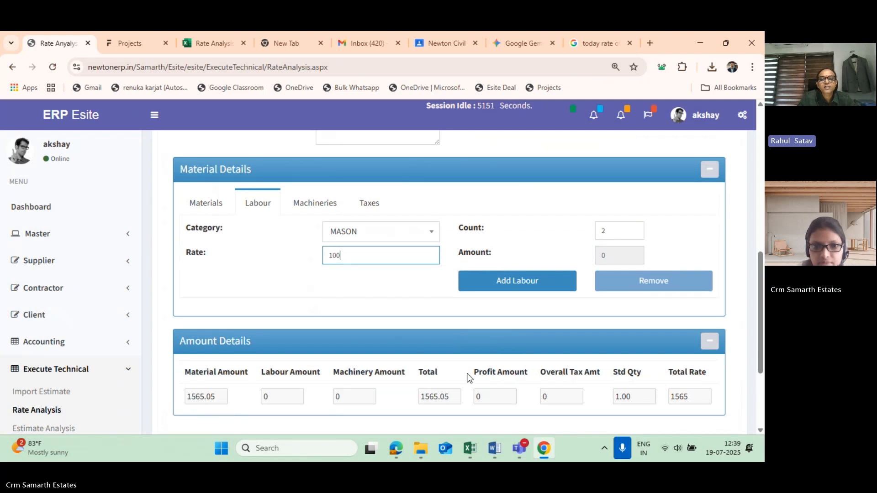
scroll(518, 392, "down", 1)
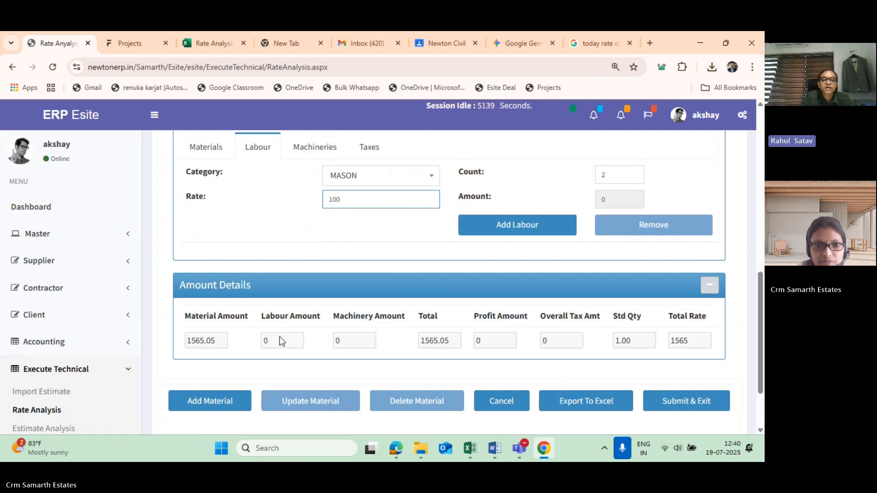
left_click(354, 346)
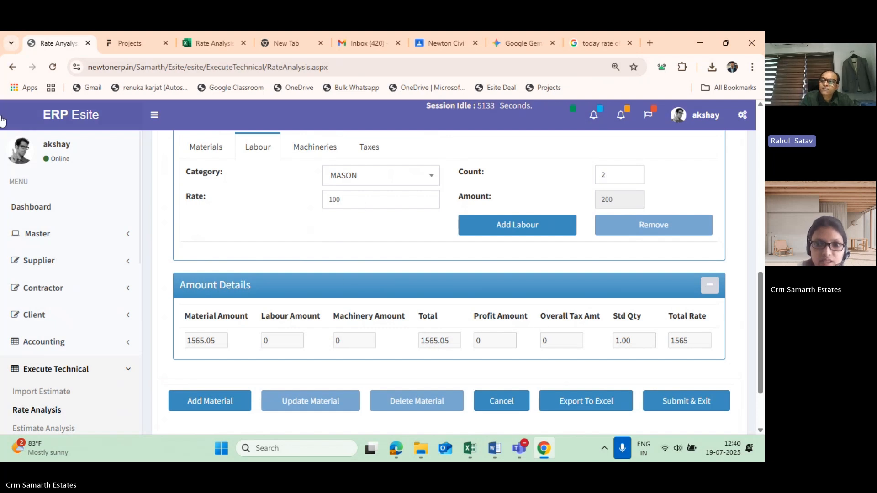
scroll(530, 265, "up", 1)
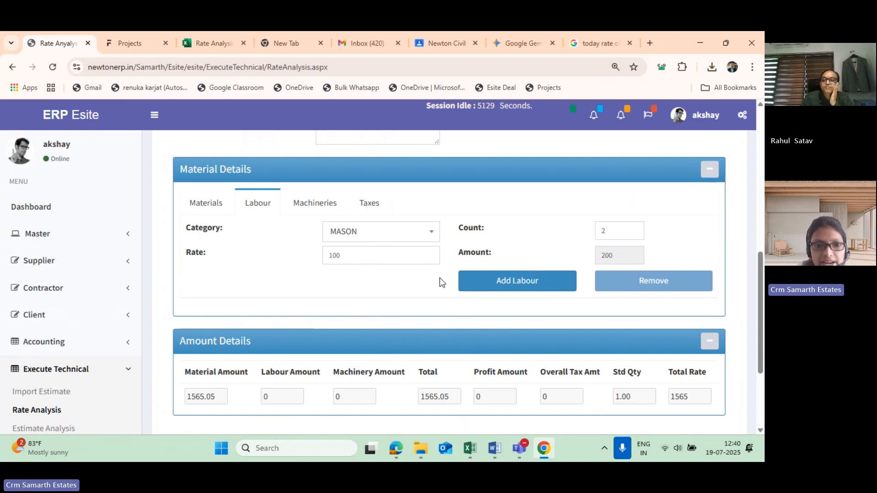
- Check the Labour Amount in the Amount Details section and add the mason entry to the labour list
scroll(333, 354, "down", 1)
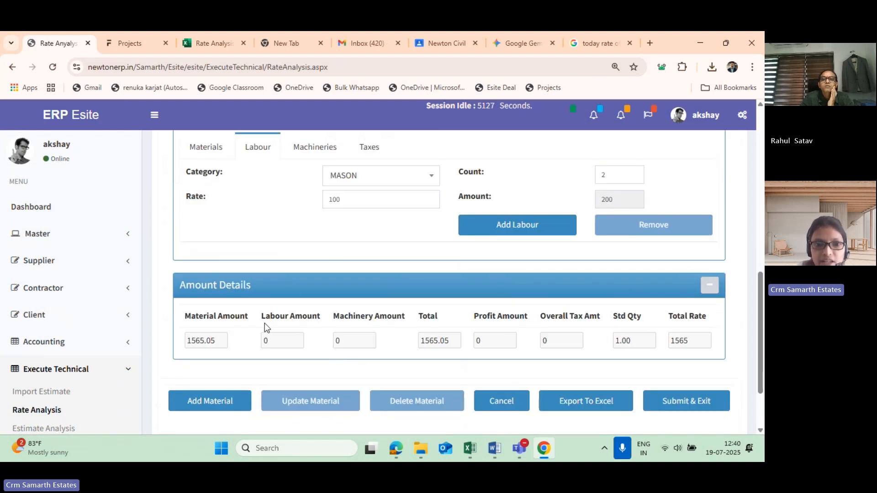
double_click(274, 339)
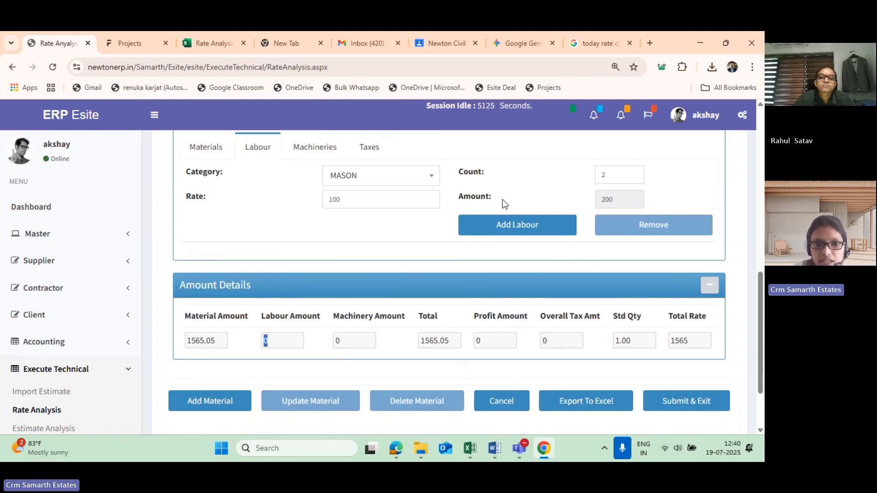
scroll(206, 255, "up", 1)
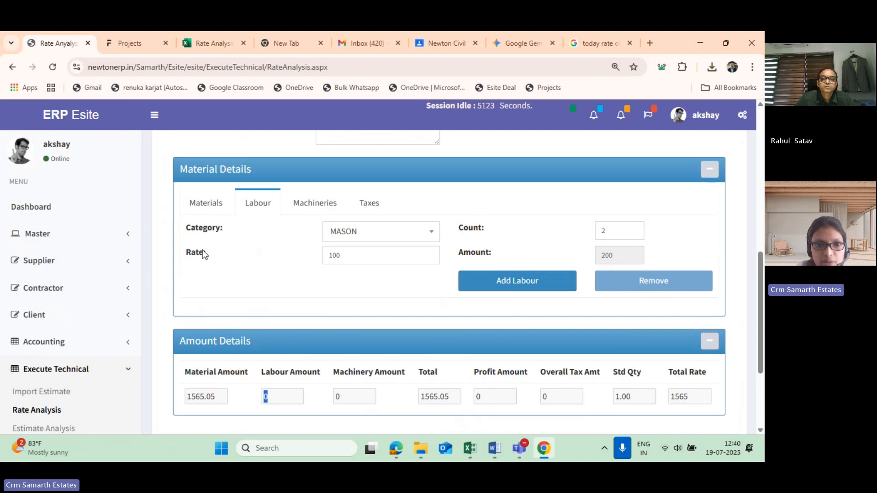
left_click(512, 282)
- Examine the mason row's count, rate and amount against the Labour Amount and totals in the Amount Details section
scroll(411, 301, "down", 4)
scroll(275, 318, "up", 1)
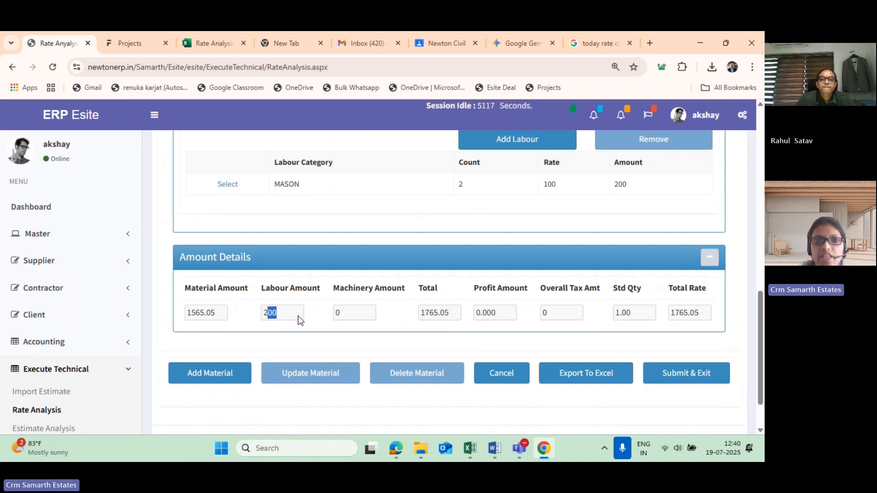
scroll(295, 315, "up", 2)
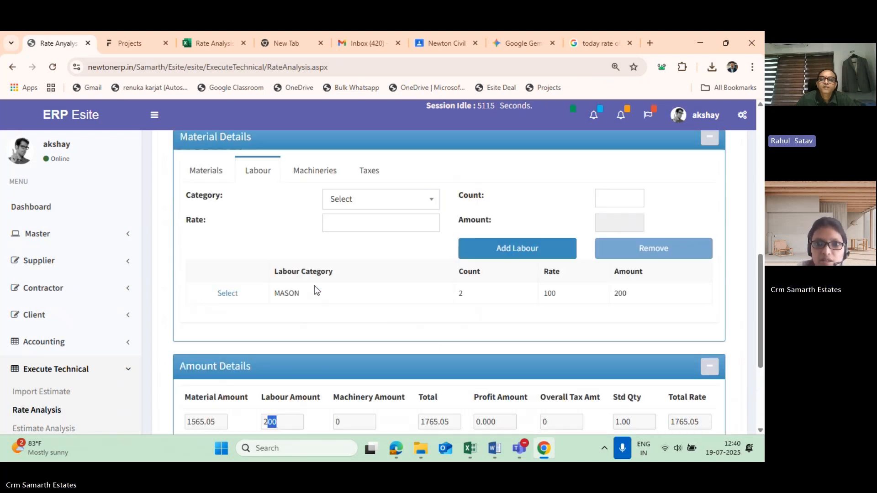
scroll(528, 322, "down", 1)
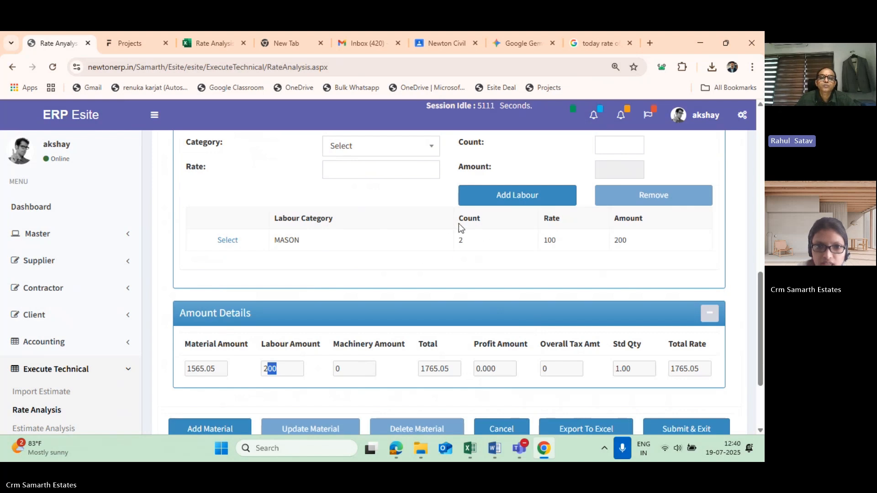
left_click(479, 249)
left_click_drag(480, 248, 456, 245)
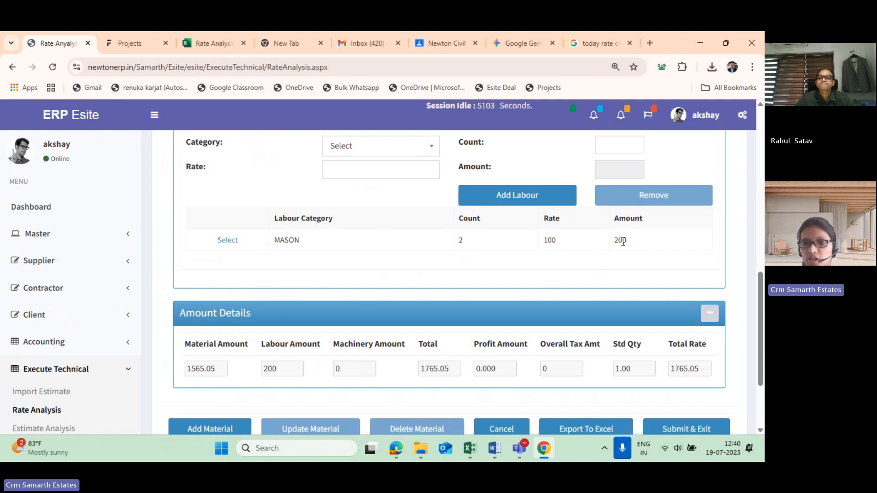
left_click_drag(623, 242, 617, 241)
scroll(440, 302, "down", 2)
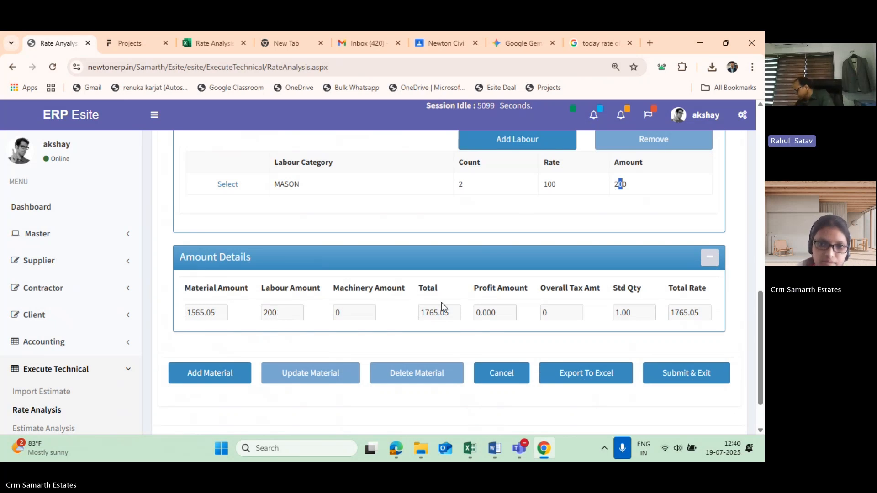
scroll(441, 302, "up", 2)
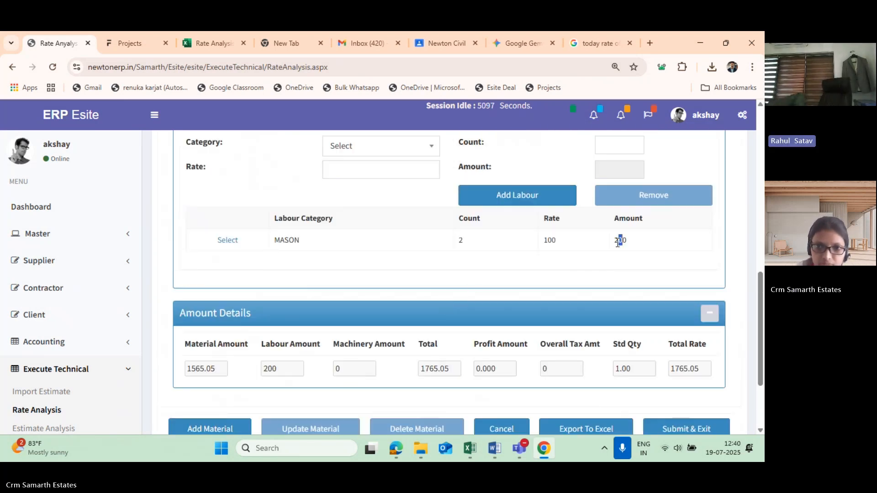
scroll(513, 282, "up", 2)
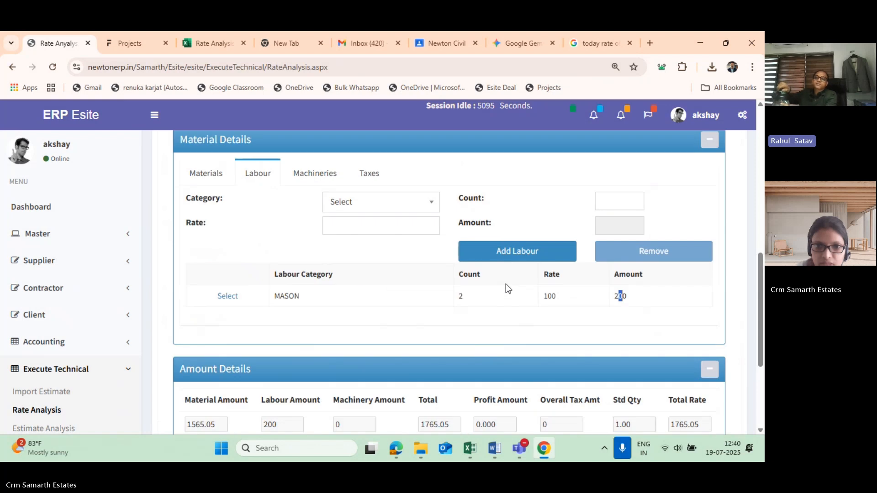
- Start a machinery entry and set its category to PH65 HMMER BREKER
left_click(336, 175)
scroll(326, 208, "down", 1)
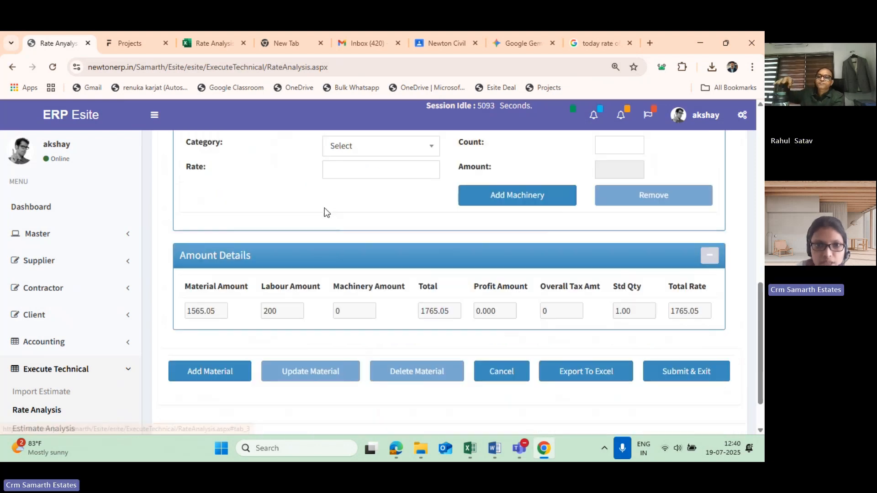
scroll(354, 210, "up", 1)
left_click(354, 207)
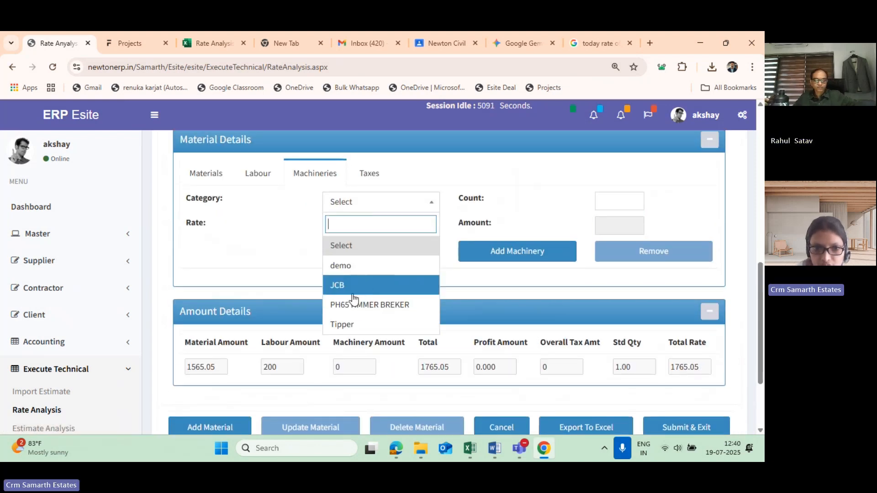
left_click(362, 307)
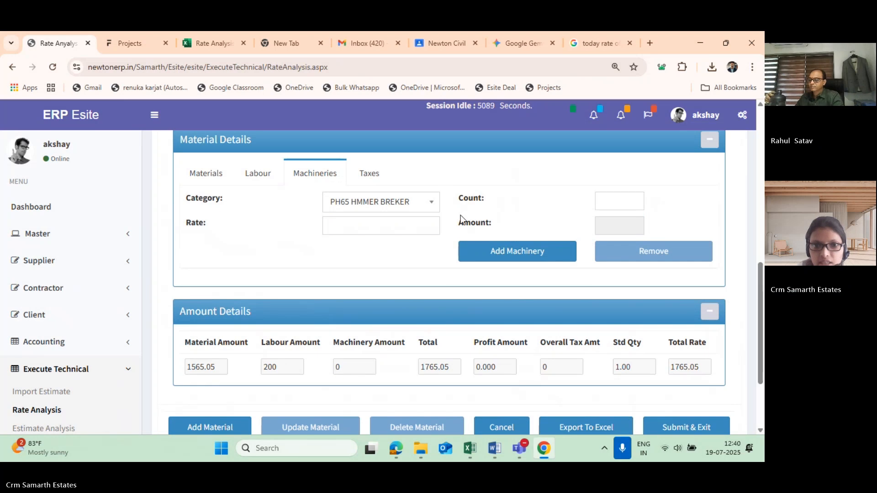
- Set the machinery entry's count to 1 and its rate to 70
left_click(615, 202)
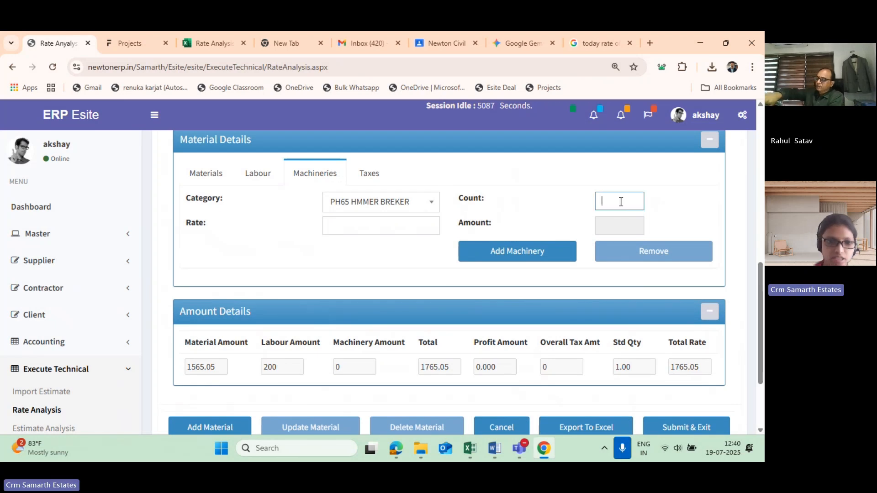
type("10")
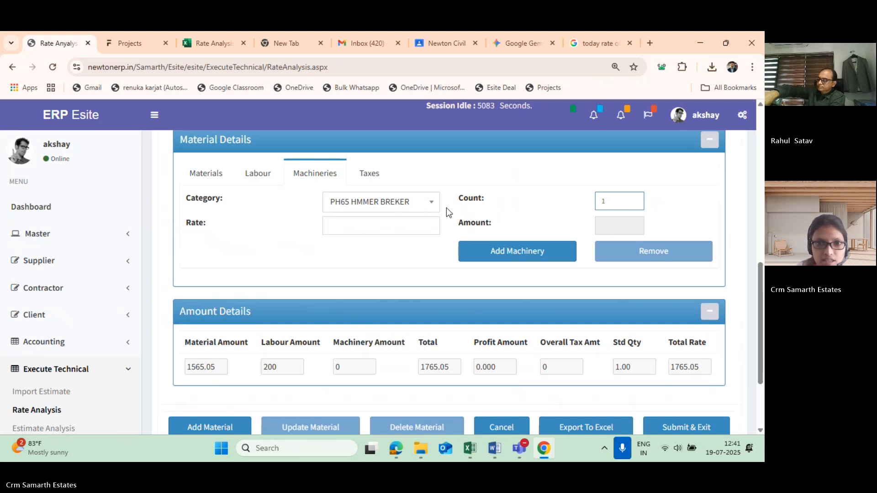
left_click(384, 232)
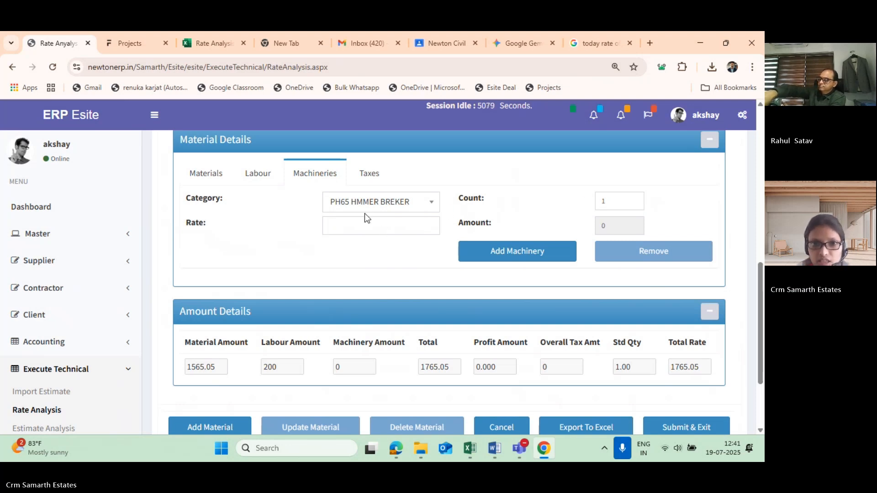
left_click(356, 225)
type("70")
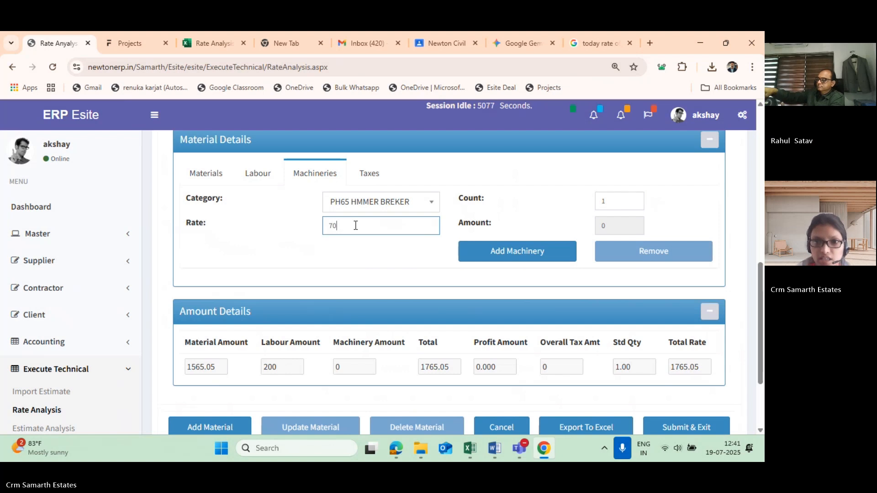
- Add the PH65 HMMER BREKER entry to the machinery list and dismiss the category warning
left_click(520, 258)
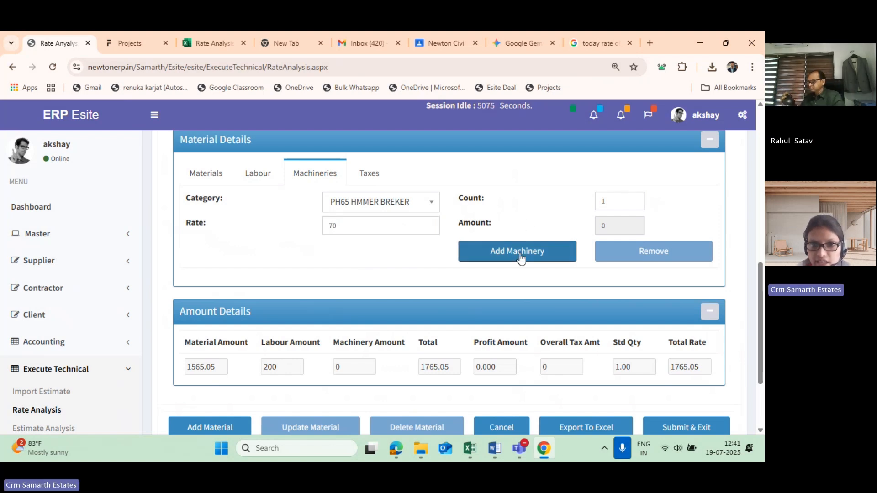
left_click(519, 257)
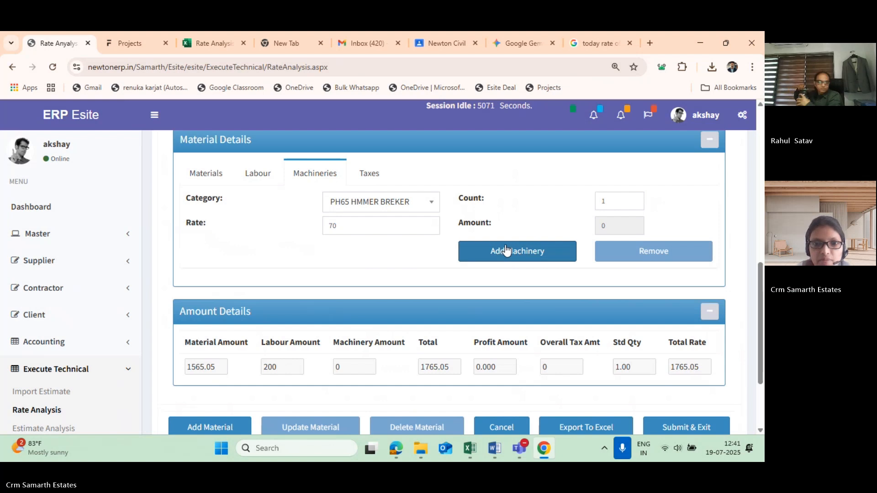
left_click(506, 250)
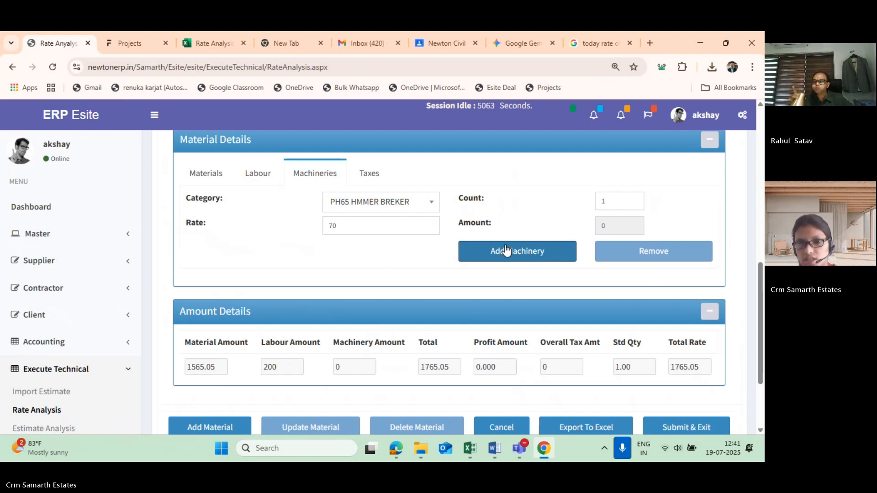
left_click(530, 251)
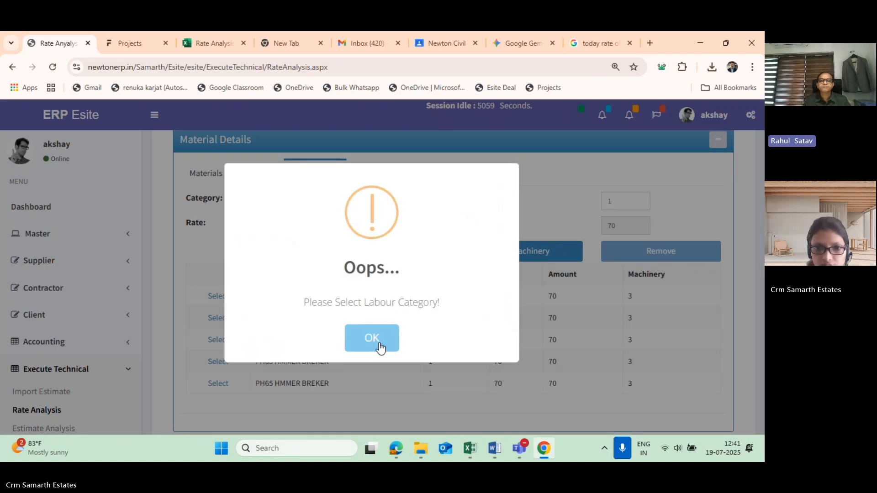
left_click(377, 345)
- Examine the rows of the machinery list and the Machinery Amount in the Amount Details section
scroll(575, 336, "down", 1)
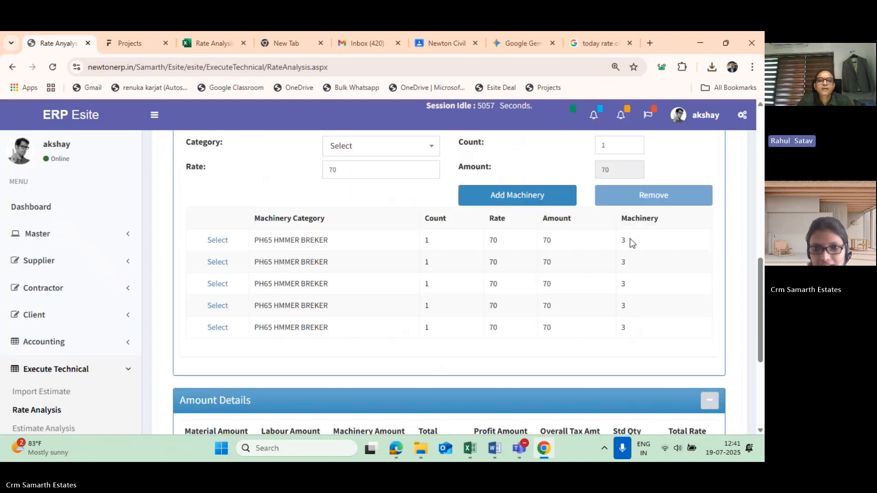
scroll(630, 238, "up", 1)
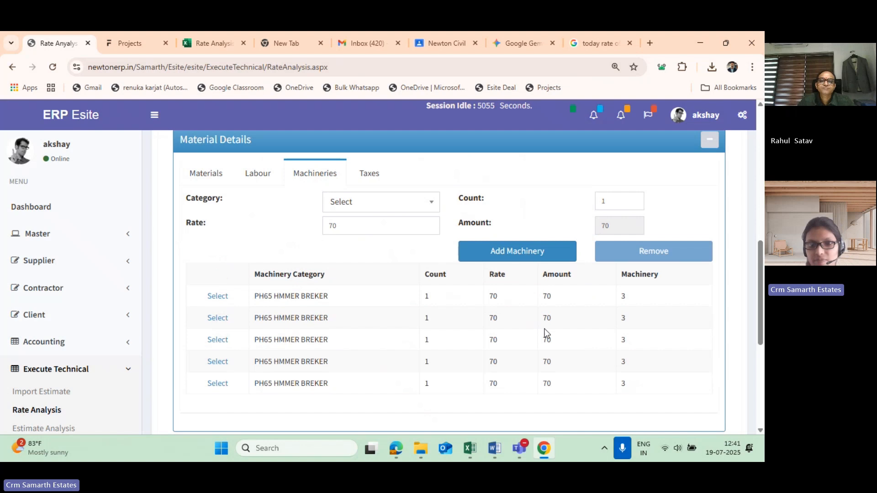
scroll(545, 333, "down", 2)
scroll(363, 373, "down", 2)
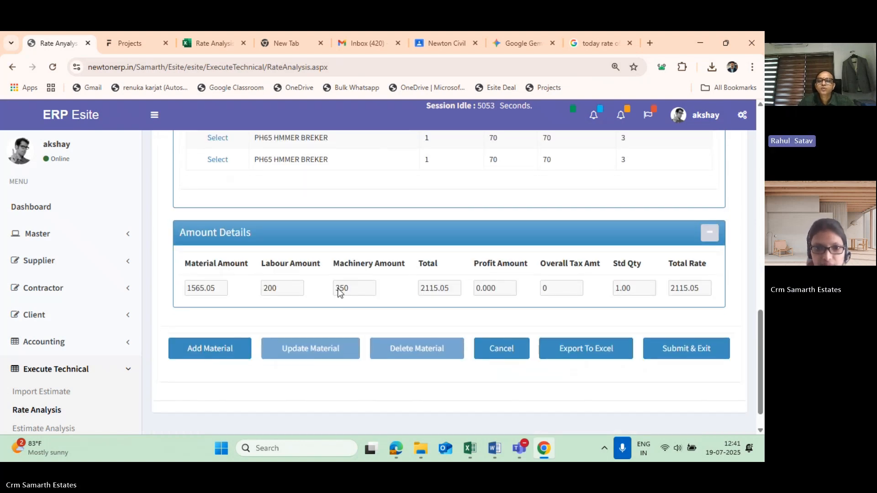
left_click_drag(347, 289, 299, 296)
scroll(365, 274, "up", 2)
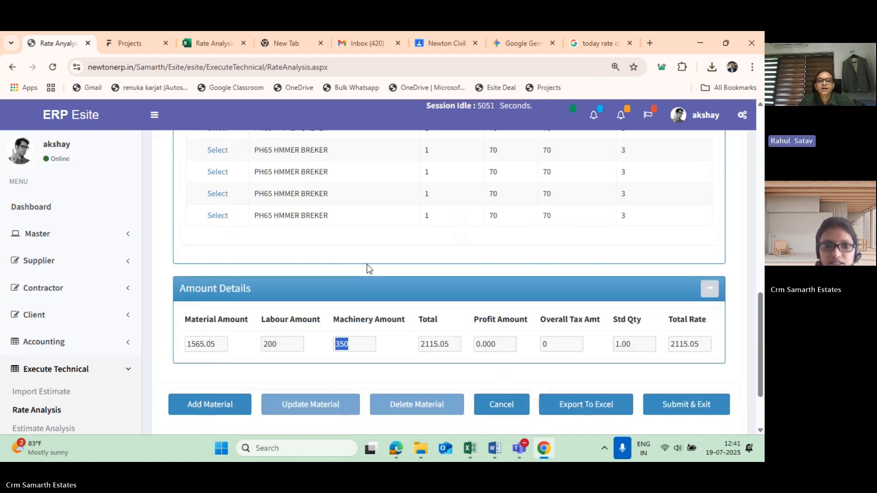
scroll(393, 264, "up", 1)
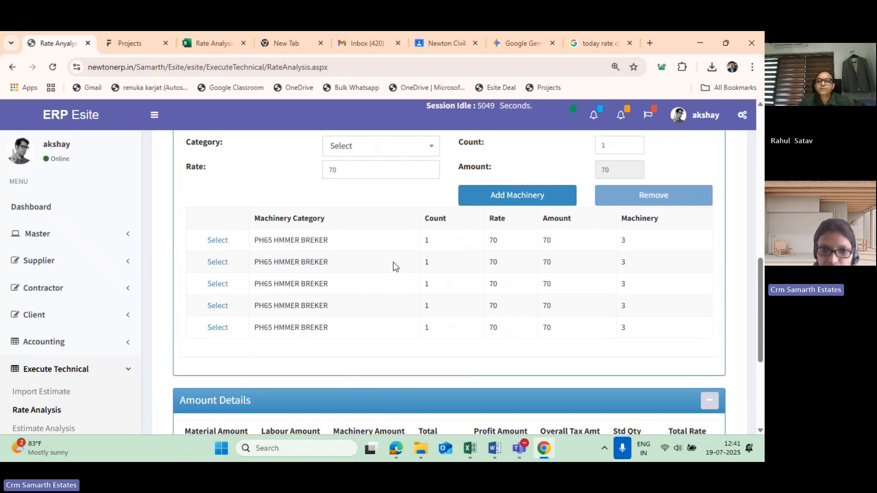
- Select the first PH65 HMMER BREKER row and look over the overhead and tax fields, machinery list and Amount Details
left_click(225, 245)
scroll(522, 312, "down", 1)
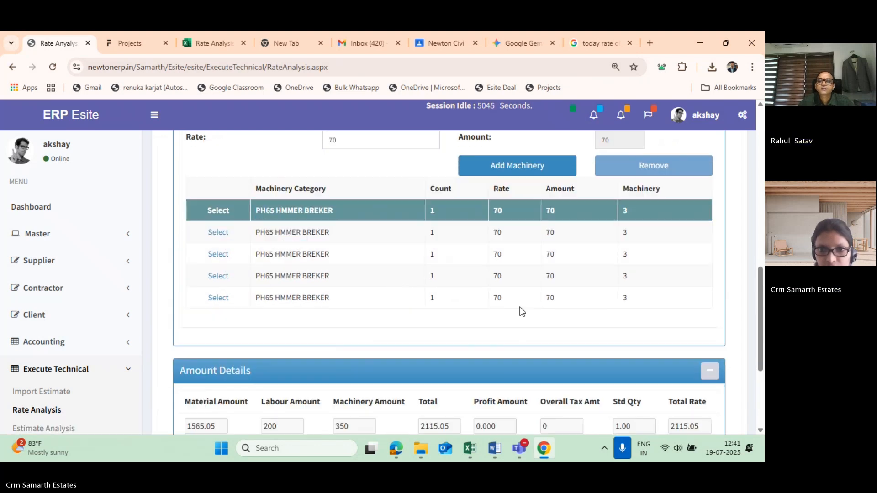
scroll(522, 312, "down", 3)
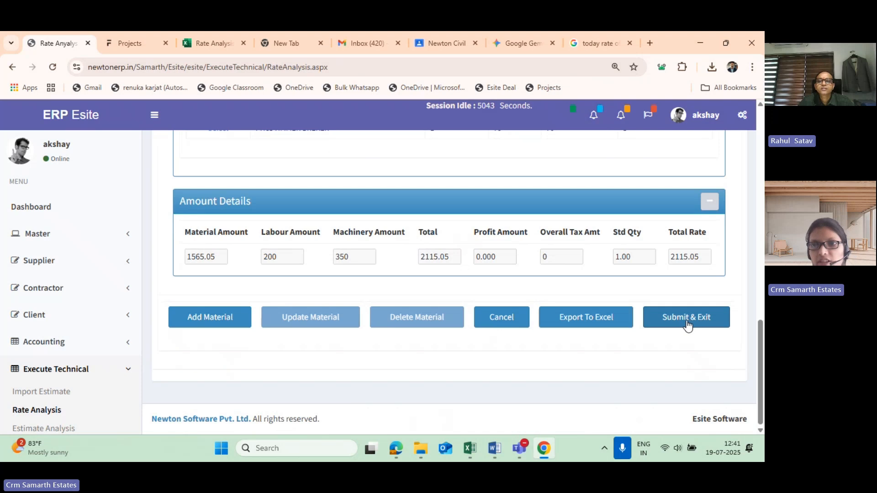
scroll(391, 342, "up", 10)
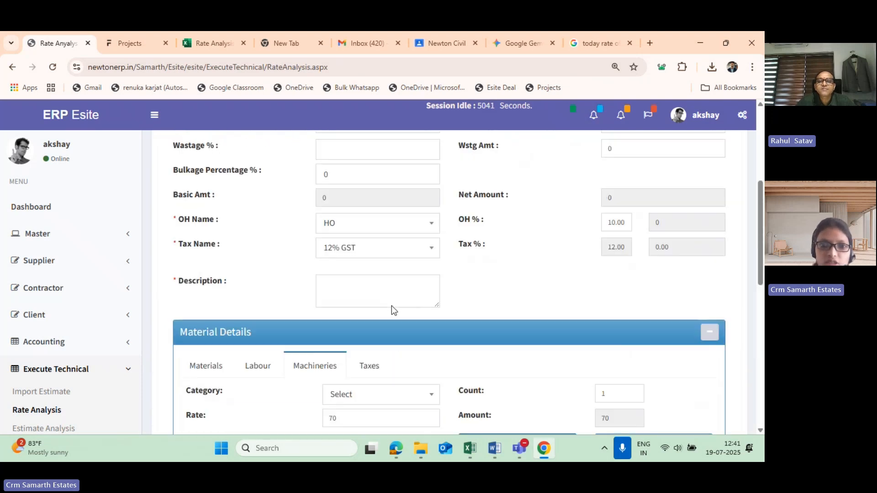
scroll(391, 305, "up", 3)
scroll(385, 305, "down", 6)
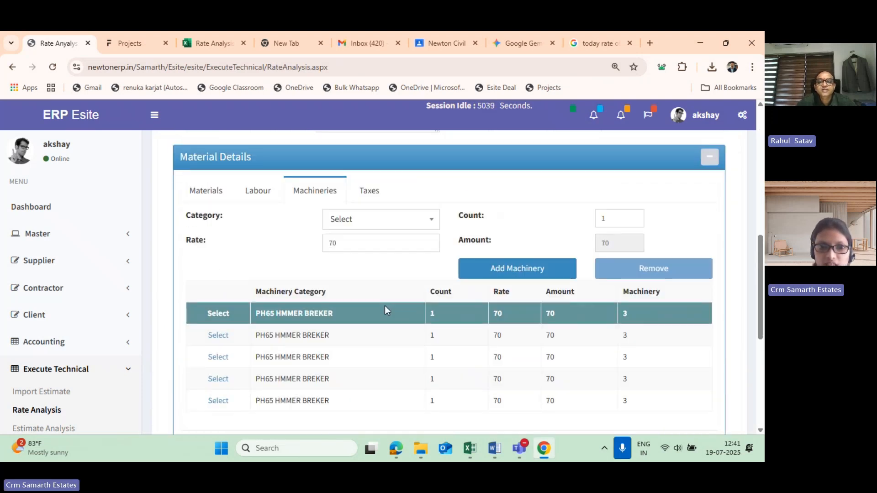
scroll(384, 311, "down", 2)
scroll(508, 303, "up", 1)
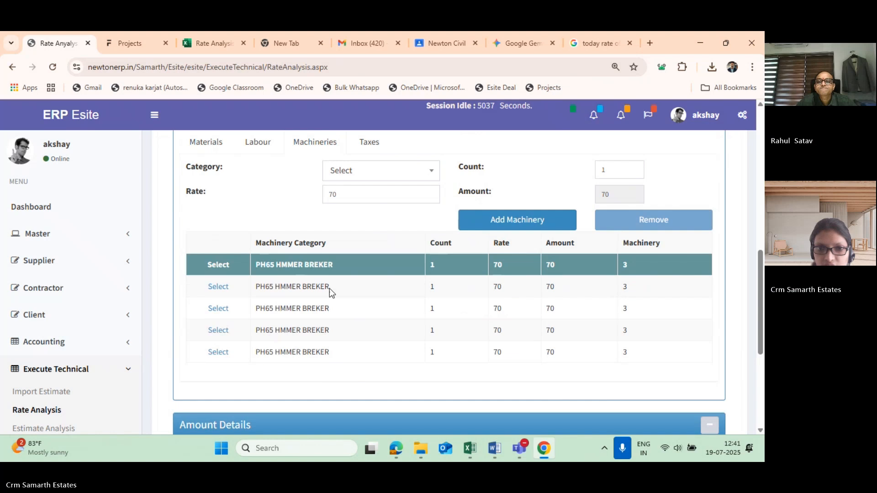
- Try to remove the second PH65 HMMER BREKER row from the machinery list and check the list
left_click(218, 287)
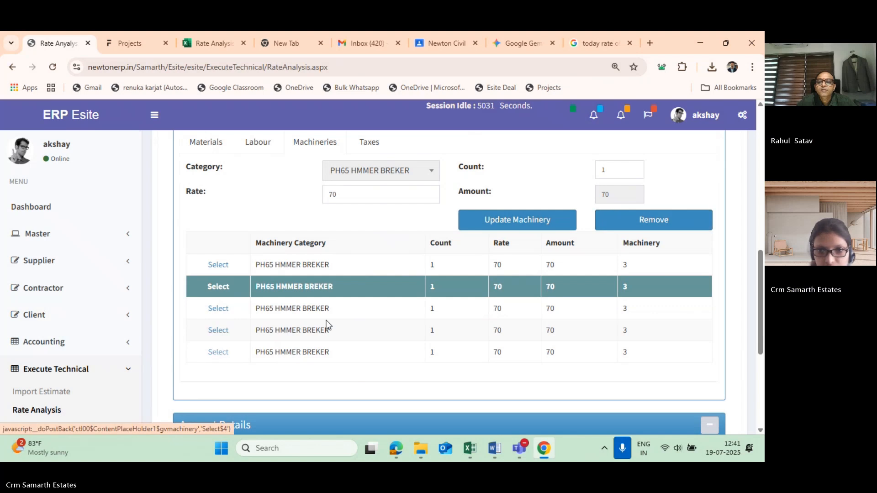
left_click(658, 221)
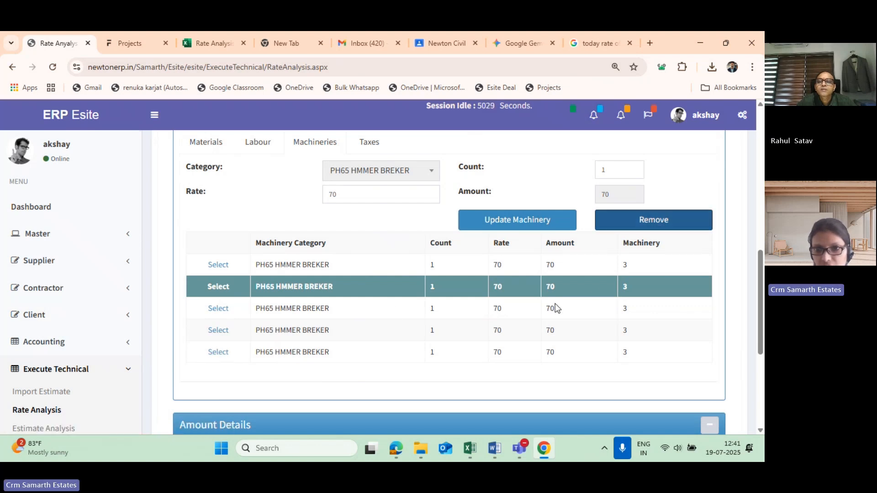
scroll(594, 377, "down", 2)
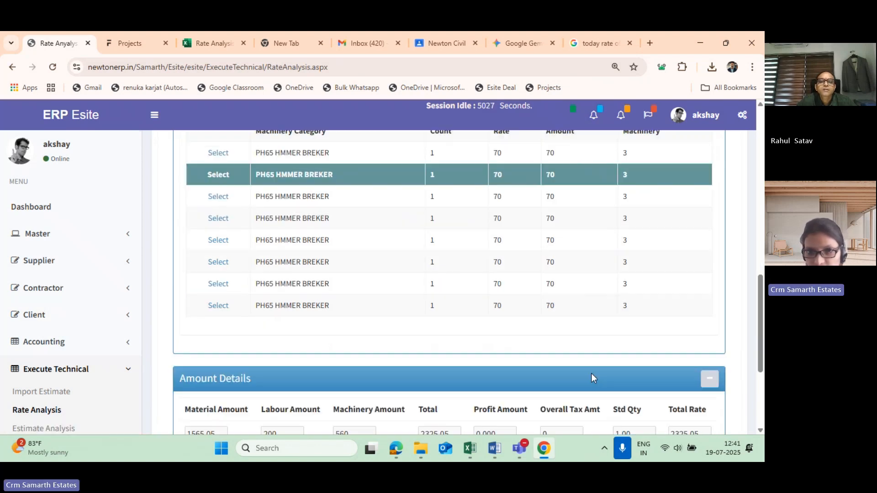
scroll(199, 319, "up", 1)
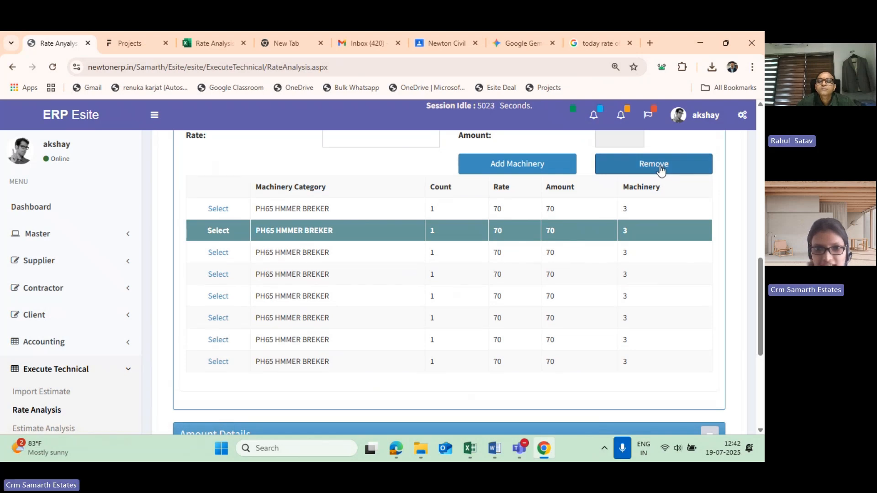
- Remove three of the repeated PH65 HMMER BREKER rows from the machinery list and check the Machinery Amount
left_click(661, 167)
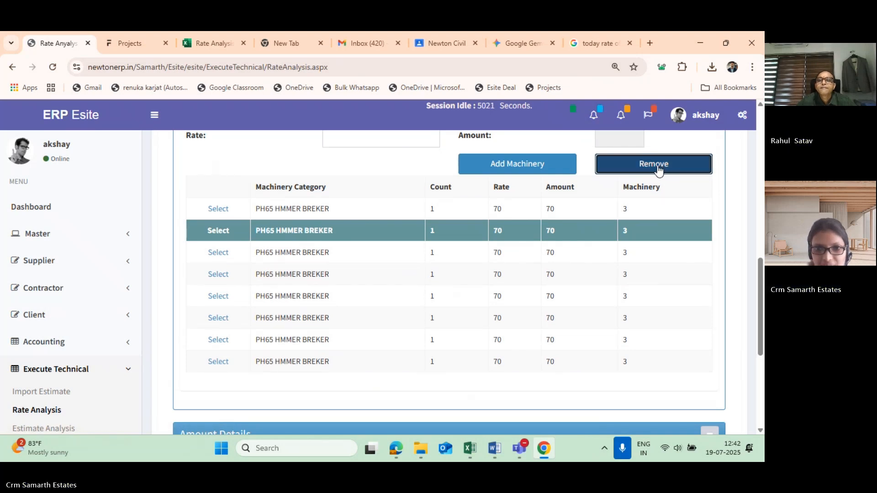
scroll(263, 359, "down", 4)
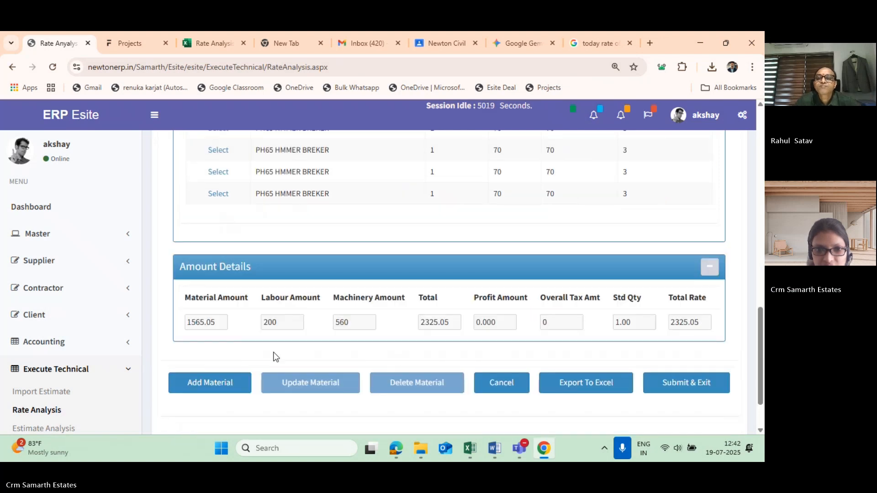
scroll(352, 315, "up", 3)
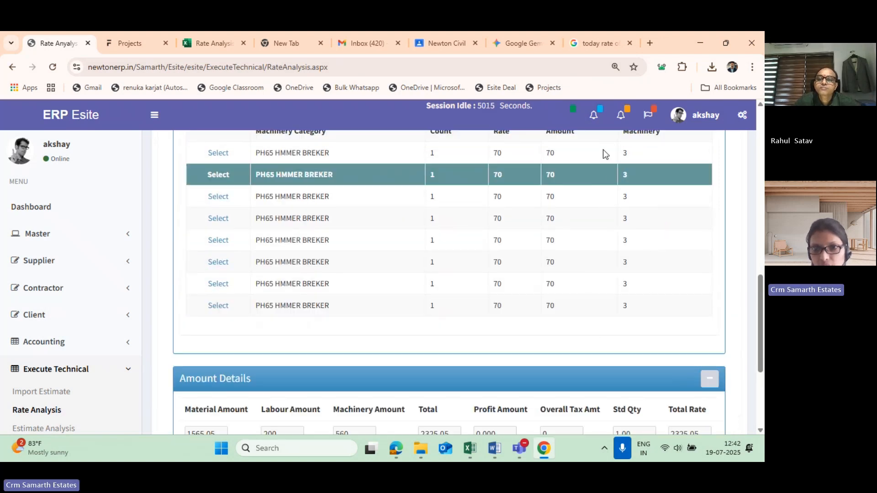
scroll(376, 325, "down", 2)
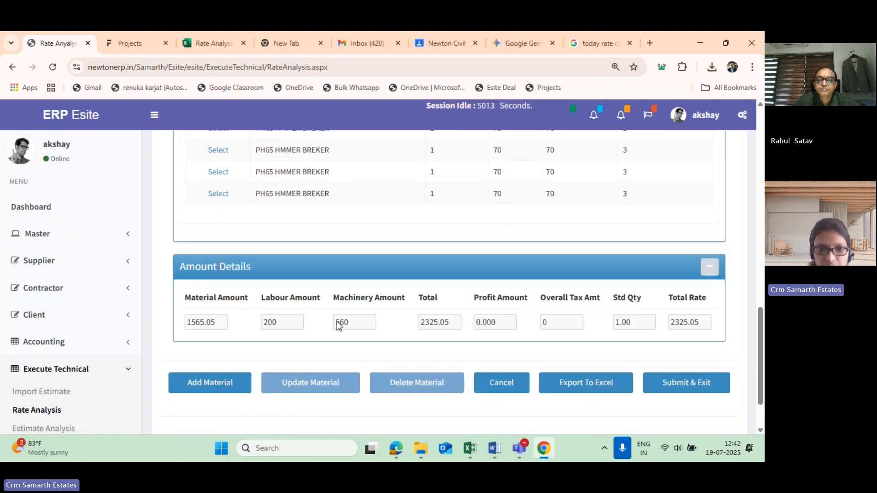
scroll(580, 334, "up", 3)
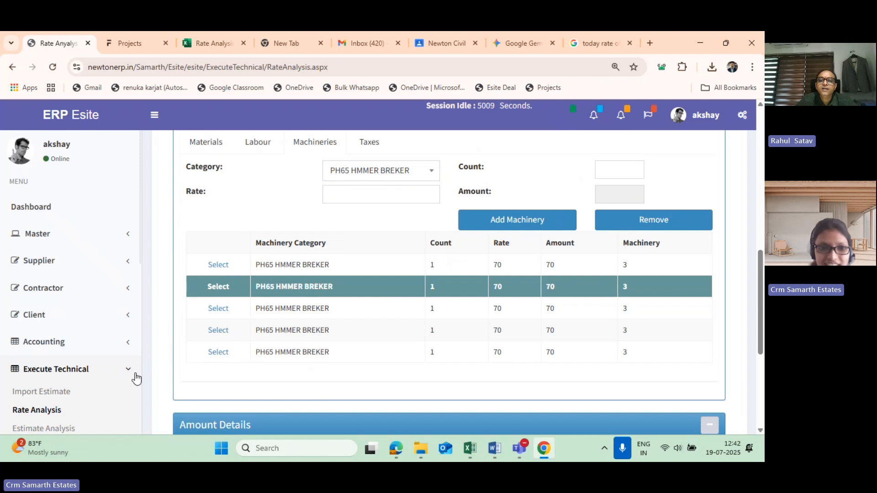
- Select the fifth PH65 HMMER BREKER row, check the Amount Details and try to remove the row
left_click(219, 353)
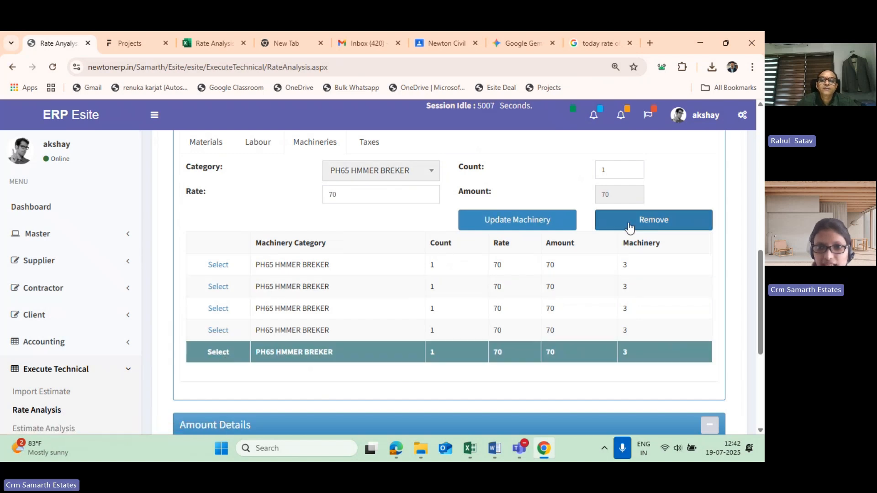
scroll(629, 226, "down", 3)
scroll(389, 283, "up", 1)
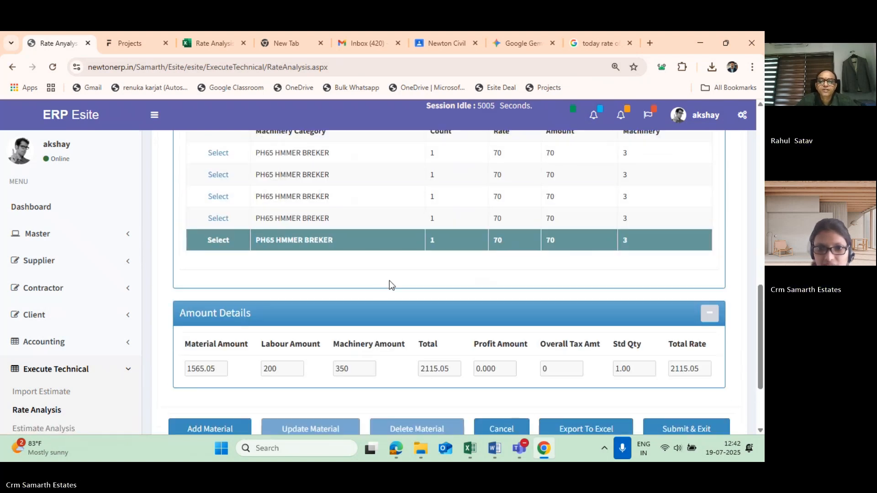
scroll(389, 280, "up", 2)
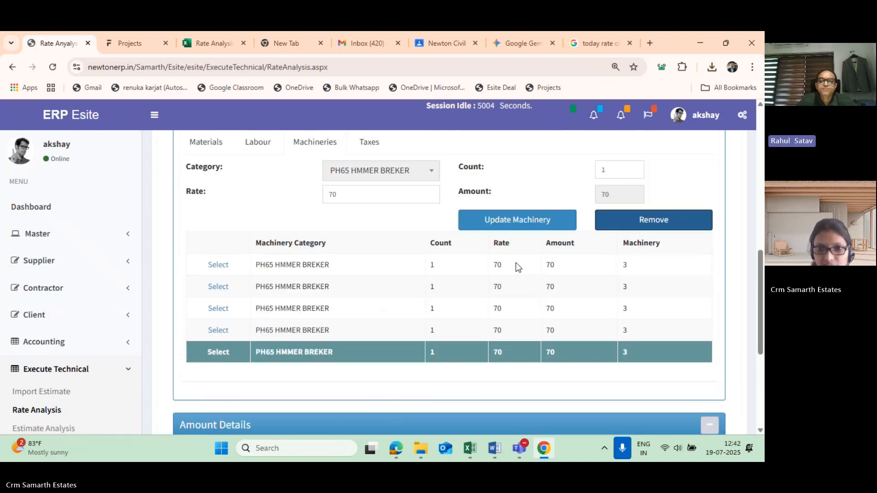
left_click(634, 223)
- Select the fourth PH65 HMMER BREKER row, compare the list with the Amount Details and try to remove the row
left_click(218, 330)
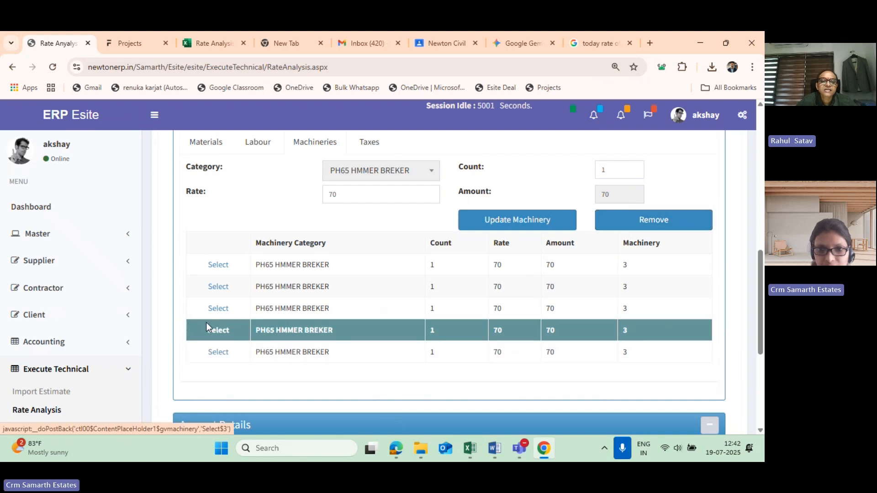
scroll(349, 274, "down", 5)
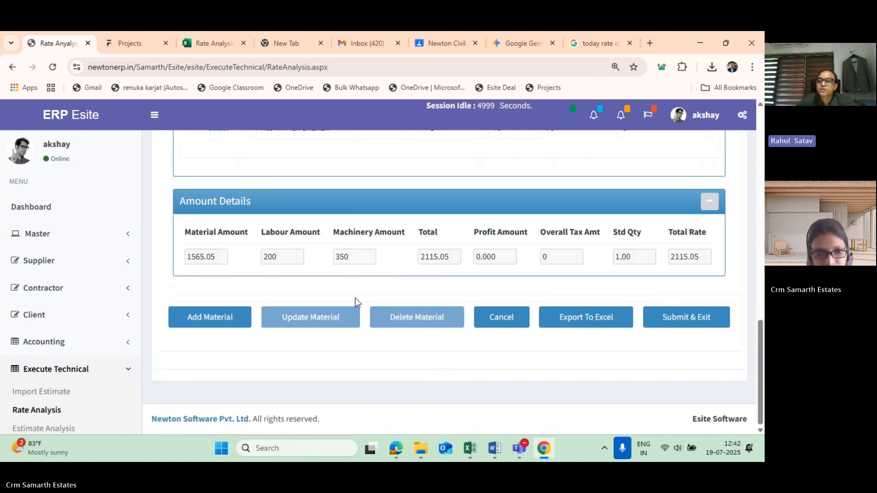
scroll(355, 298, "up", 1)
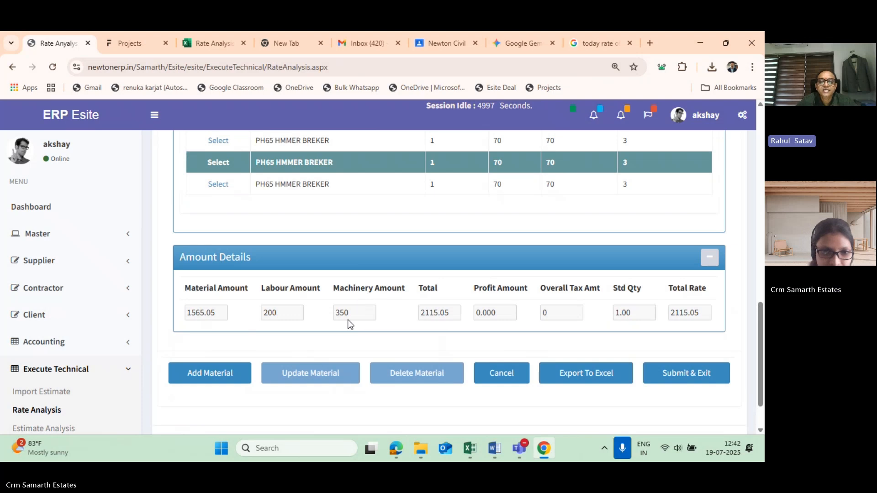
scroll(281, 284, "up", 3)
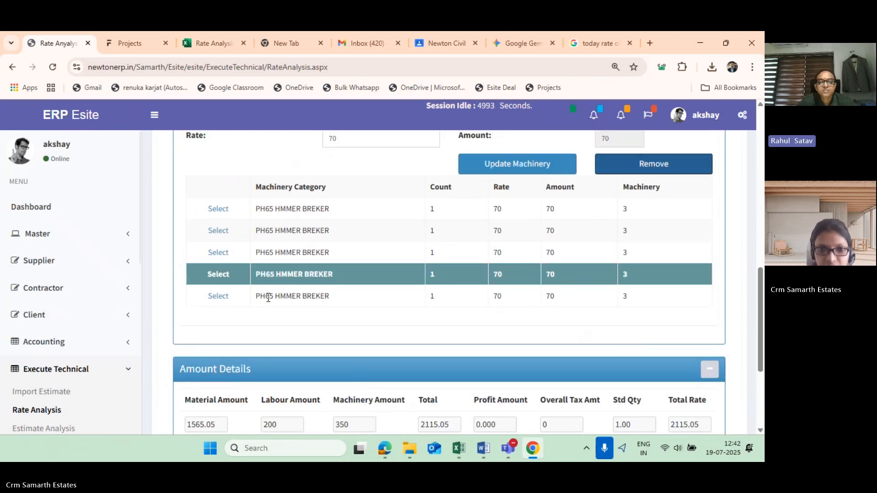
scroll(320, 301, "down", 3)
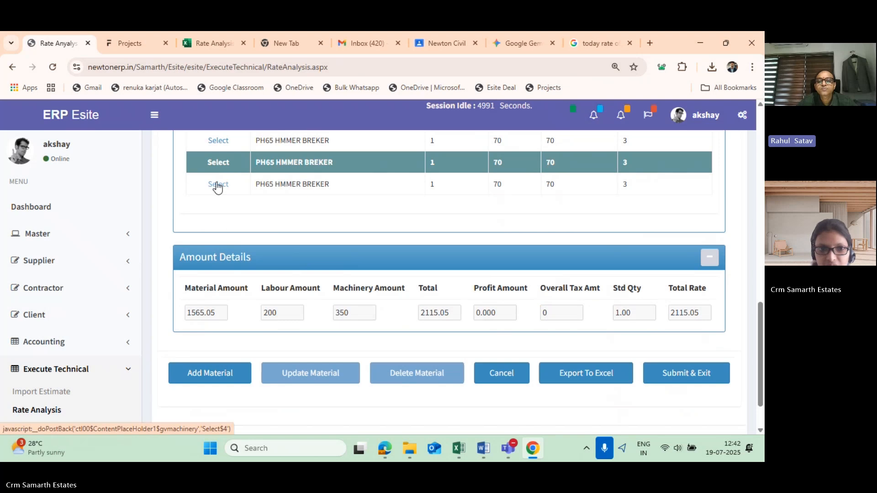
scroll(571, 180, "up", 3)
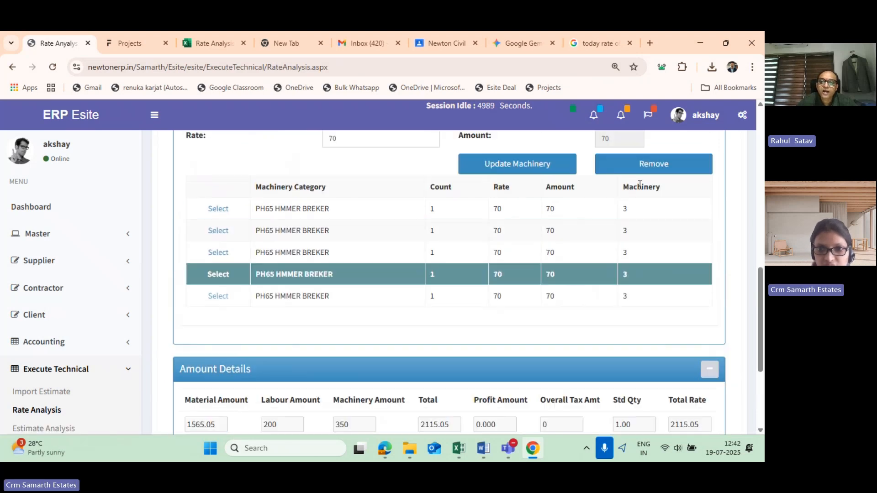
left_click(653, 169)
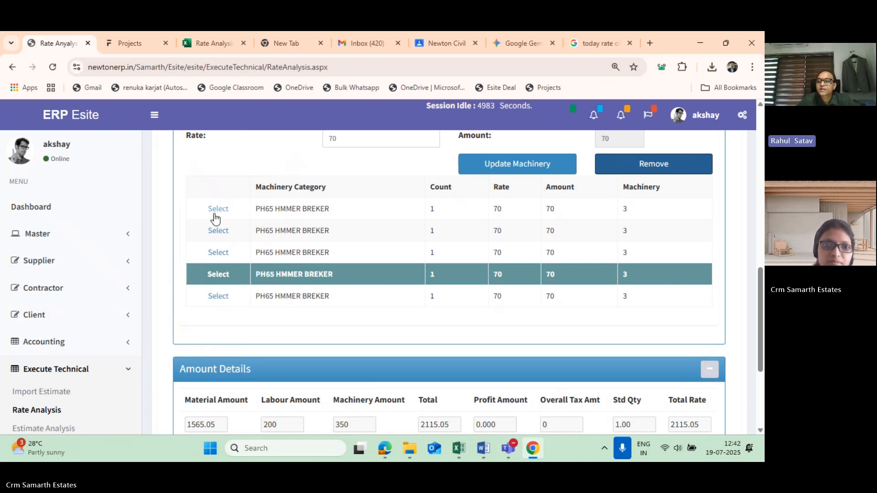
left_click(625, 171)
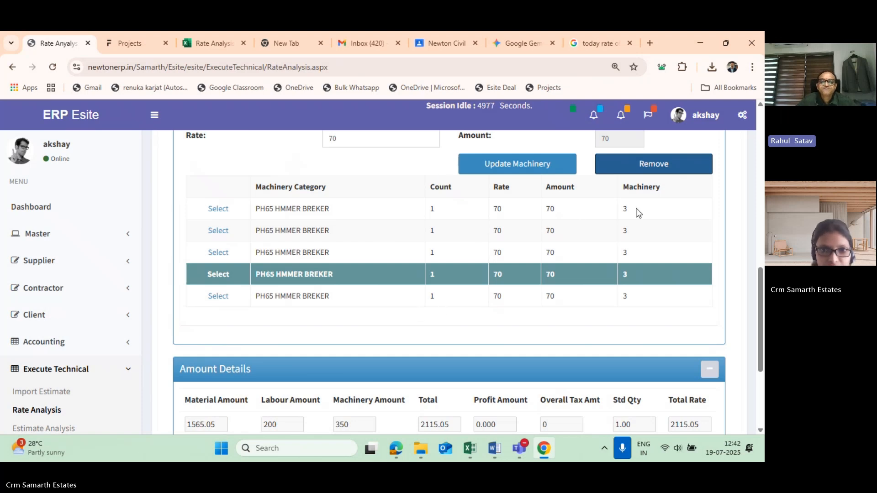
- Try to remove the first PH65 HMMER BREKER row from the machinery list and check the Amount Details
scroll(638, 212, "up", 1)
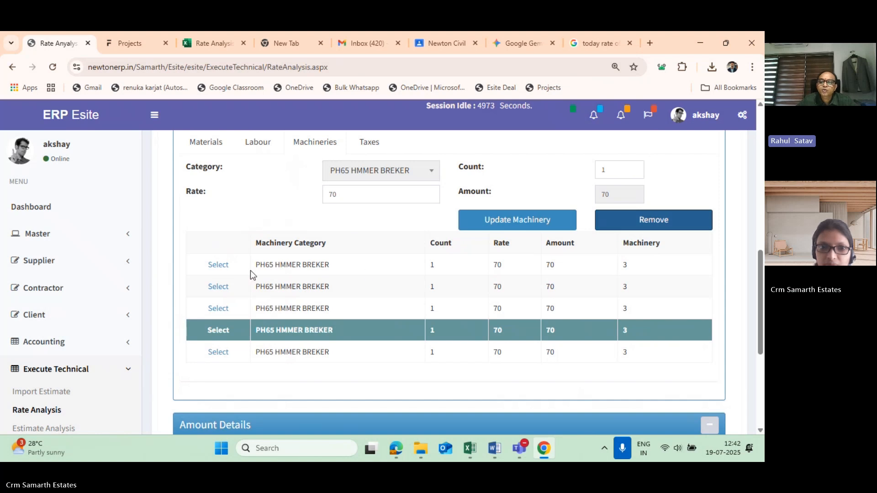
left_click(222, 269)
left_click(656, 219)
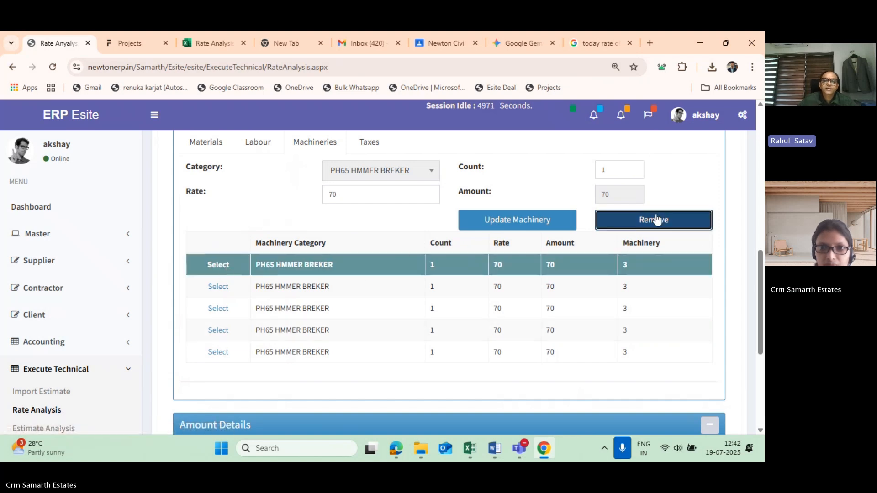
scroll(484, 345, "down", 4)
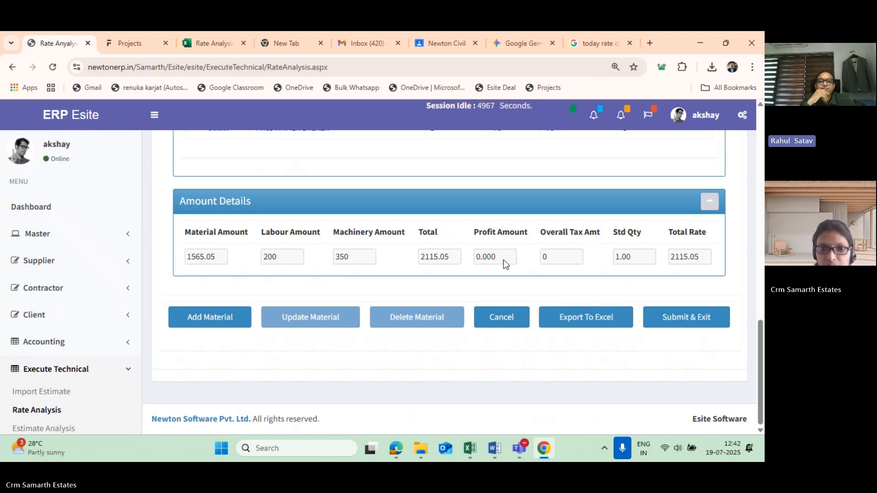
scroll(148, 295, "up", 2)
scroll(81, 386, "down", 1)
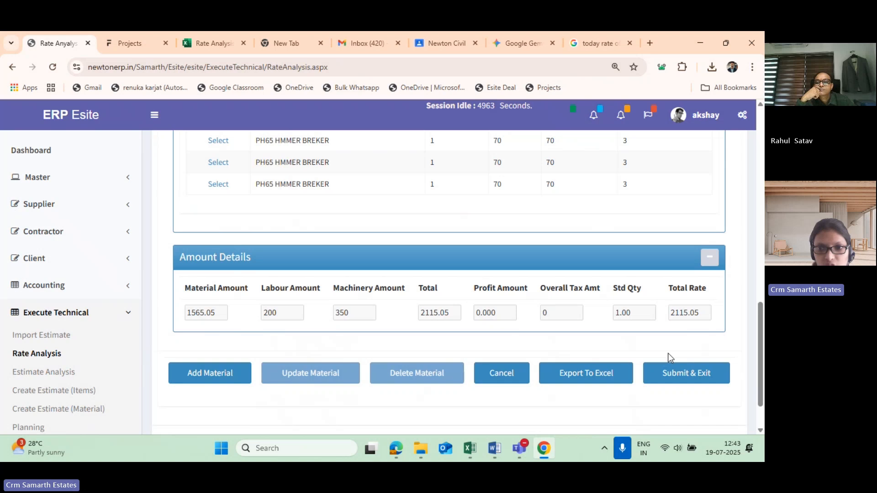
- Reopen the Rate Analysis list without submitting the changes and check the Total Rate of the 00039 Internal plaster entry
left_click(17, 357)
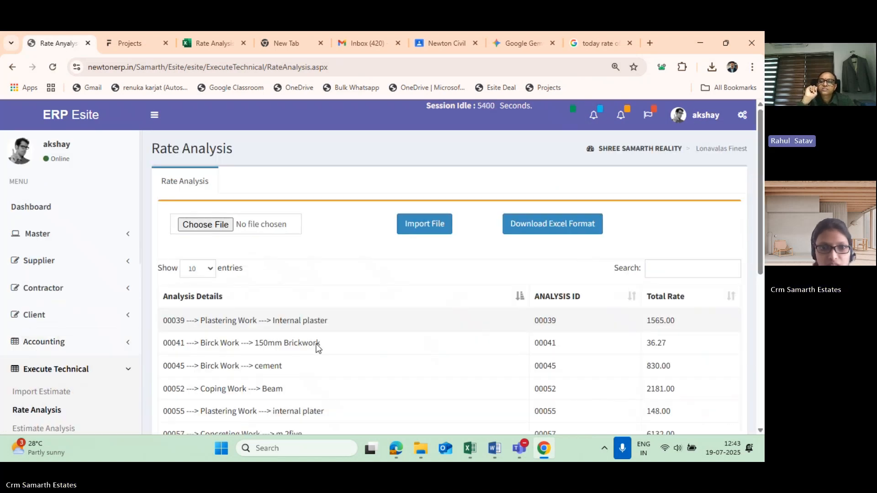
scroll(283, 297, "down", 6)
scroll(292, 279, "up", 1)
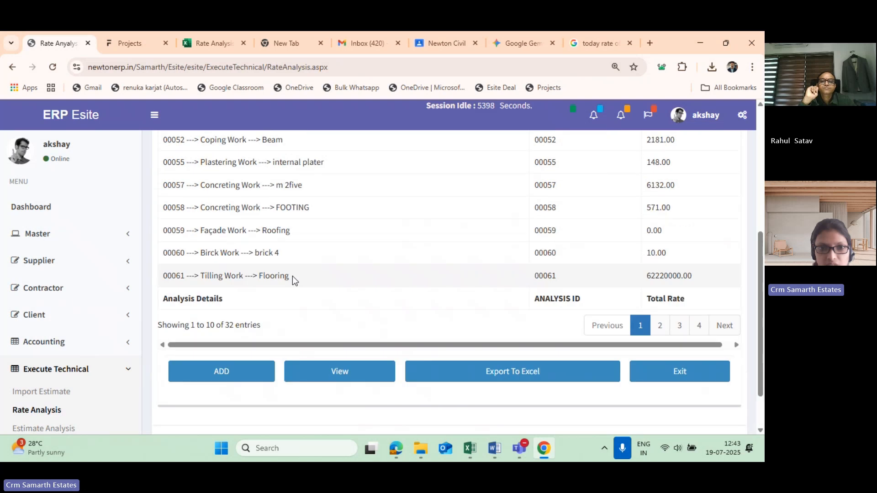
scroll(295, 277, "up", 2)
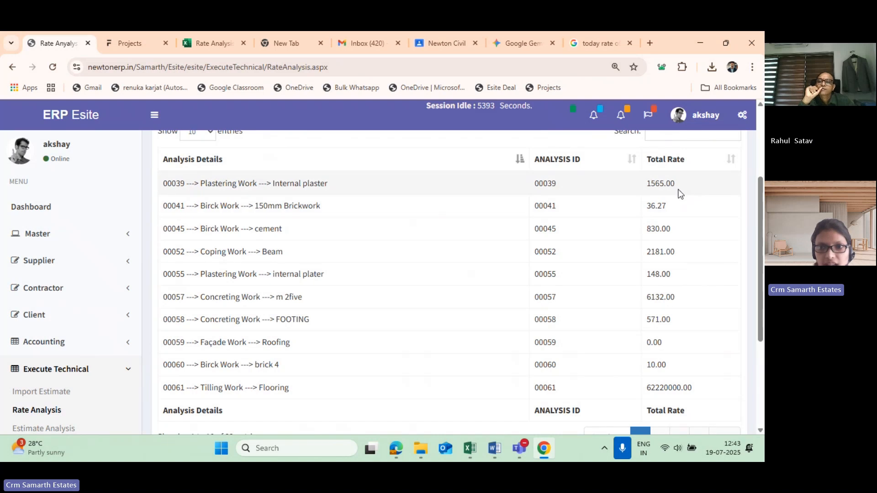
left_click_drag(653, 183, 670, 183)
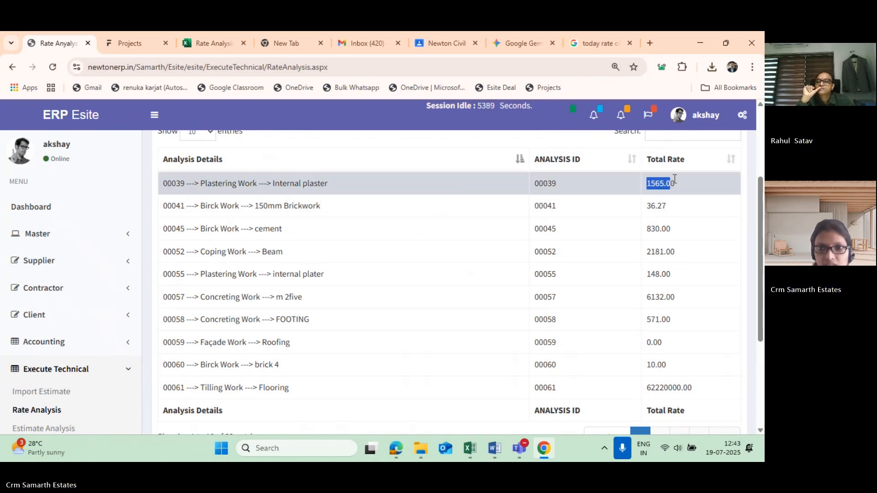
double_click(667, 183)
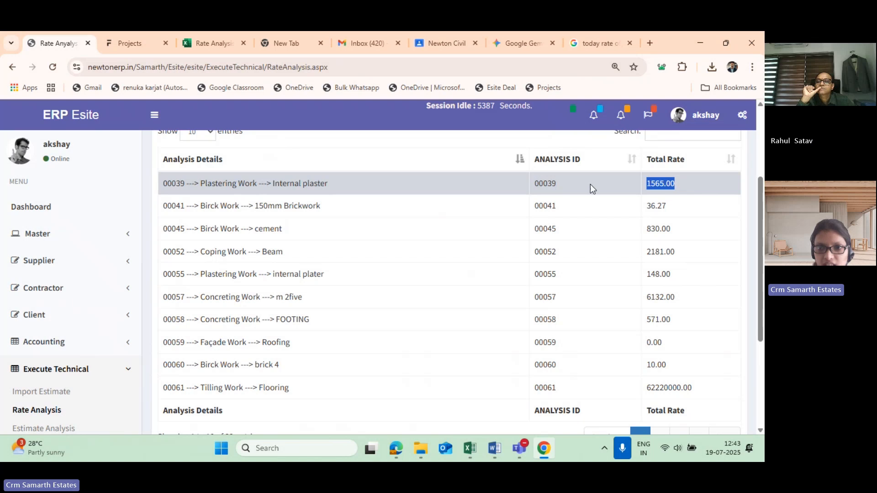
left_click(634, 182)
- Look through the analysis details, IDs and total rates on the first page of the Rate Analysis list
scroll(426, 213, "down", 3)
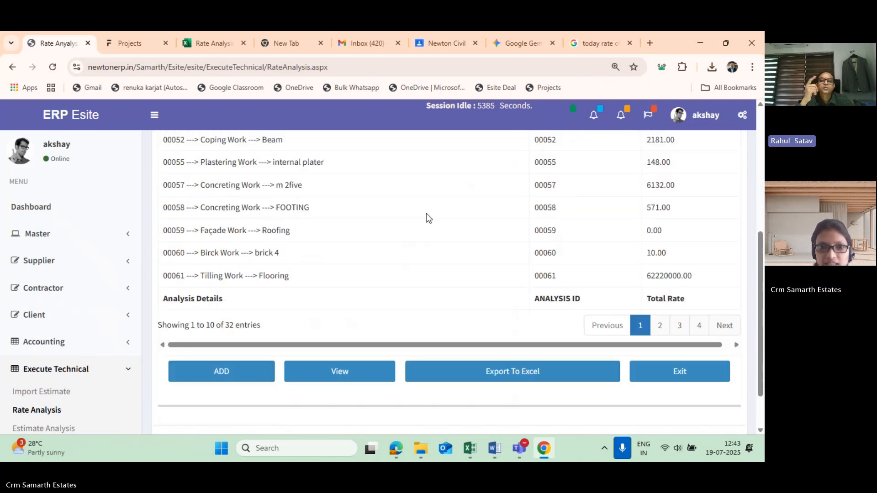
scroll(426, 213, "up", 1)
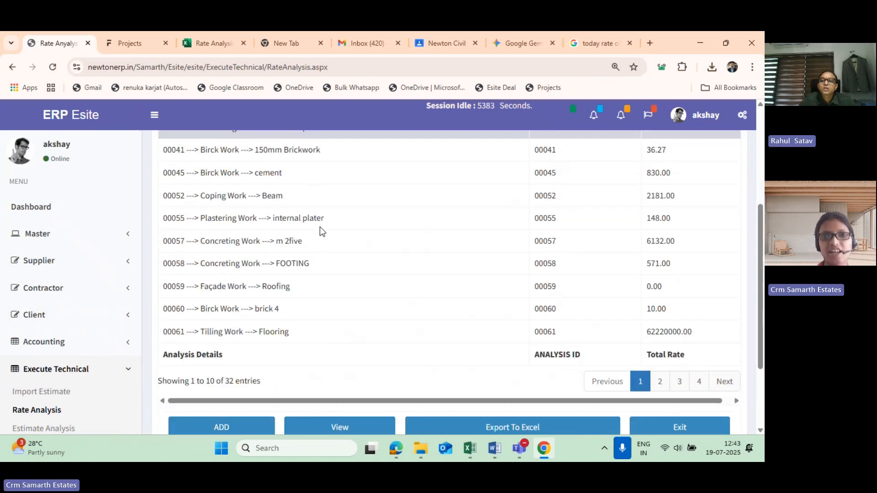
scroll(319, 228, "up", 3)
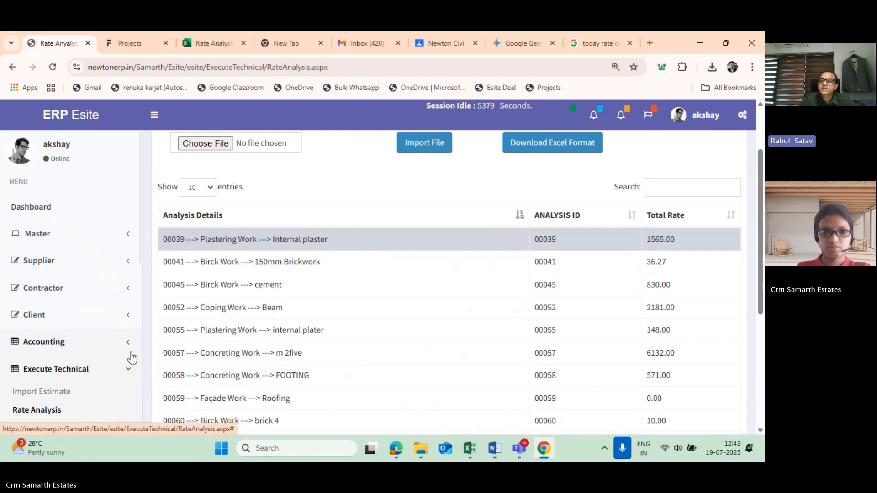
scroll(196, 262, "down", 2)
scroll(196, 262, "up", 1)
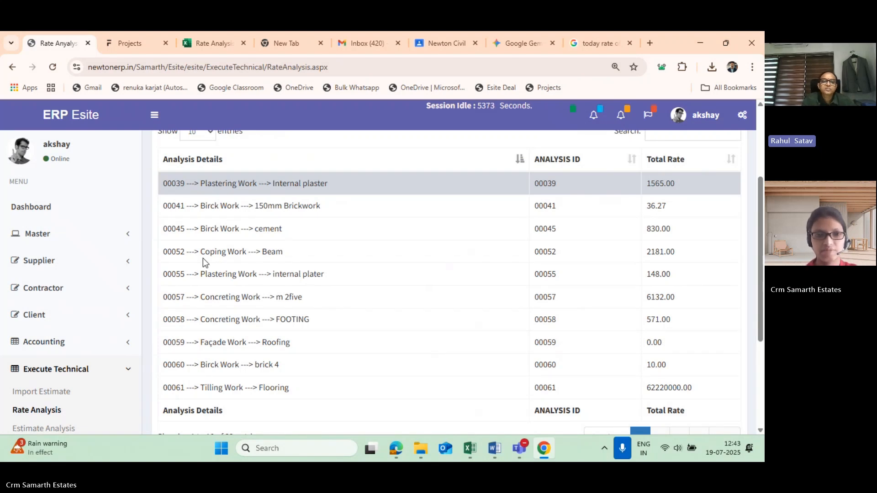
scroll(69, 329, "down", 2)
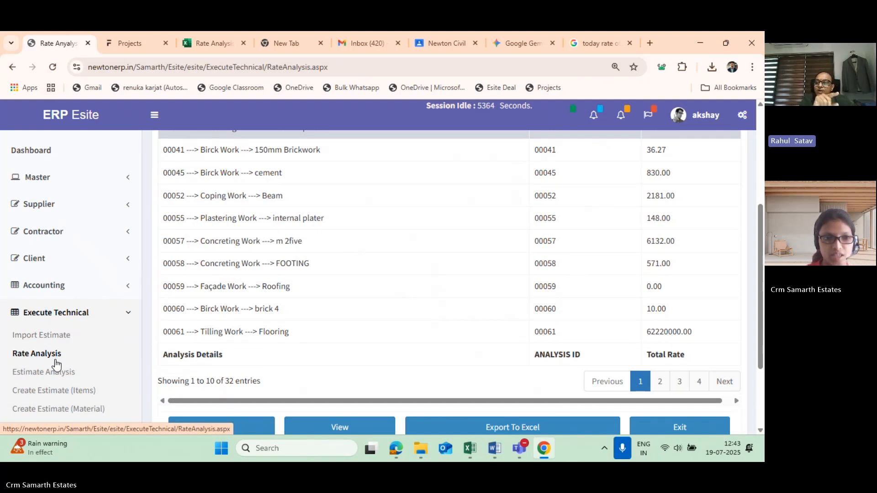
scroll(279, 284, "up", 1)
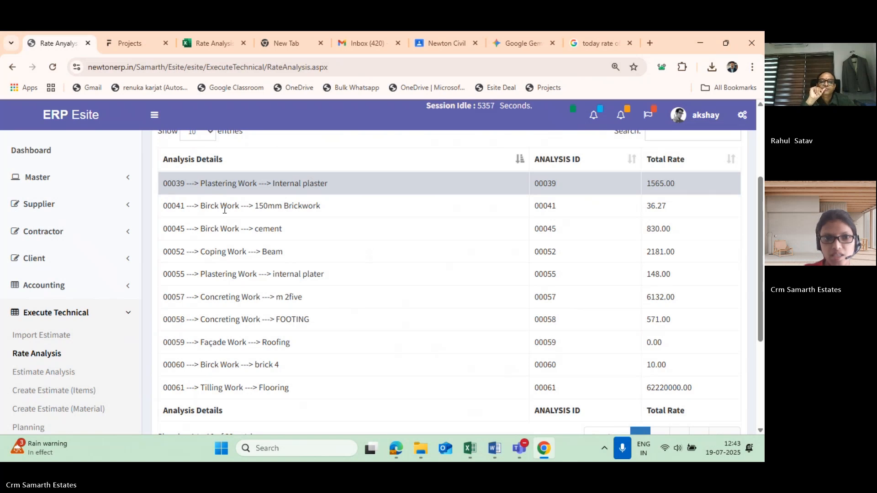
- Open the 00041 150mm Brickwork rate analysis for viewing and look over its materials and Amount Details
left_click(205, 206)
scroll(320, 256, "down", 1)
scroll(339, 330, "down", 2)
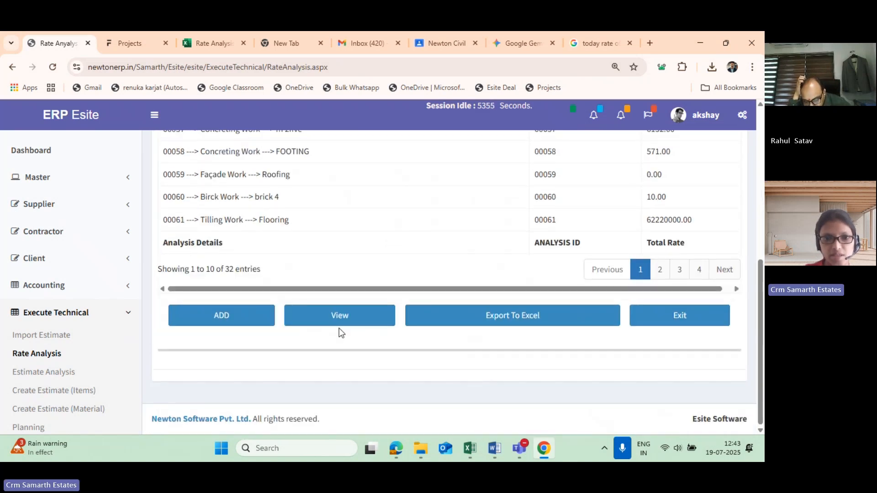
scroll(338, 331, "up", 1)
left_click(330, 369)
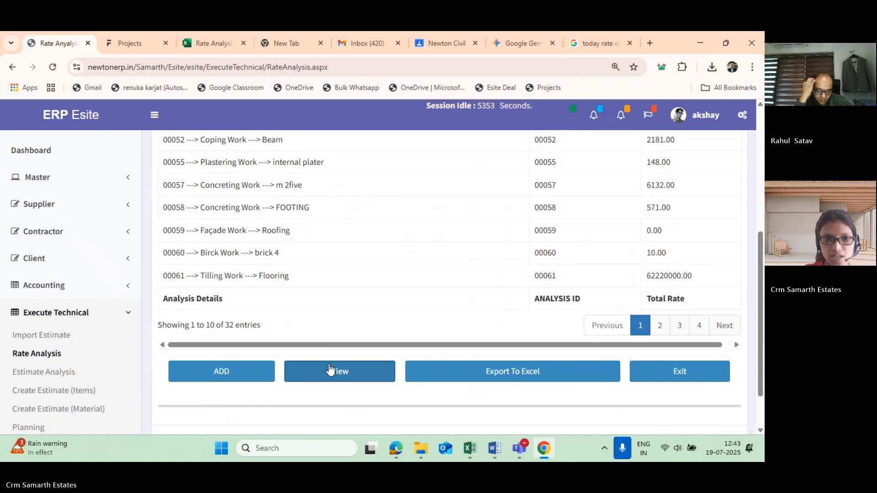
scroll(329, 365, "down", 4)
scroll(203, 408, "down", 2)
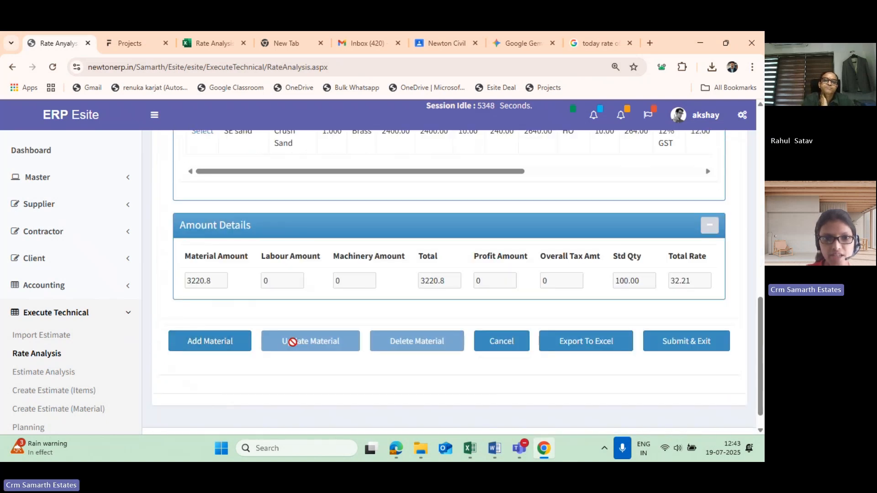
scroll(292, 341, "up", 1)
scroll(274, 164, "up", 1)
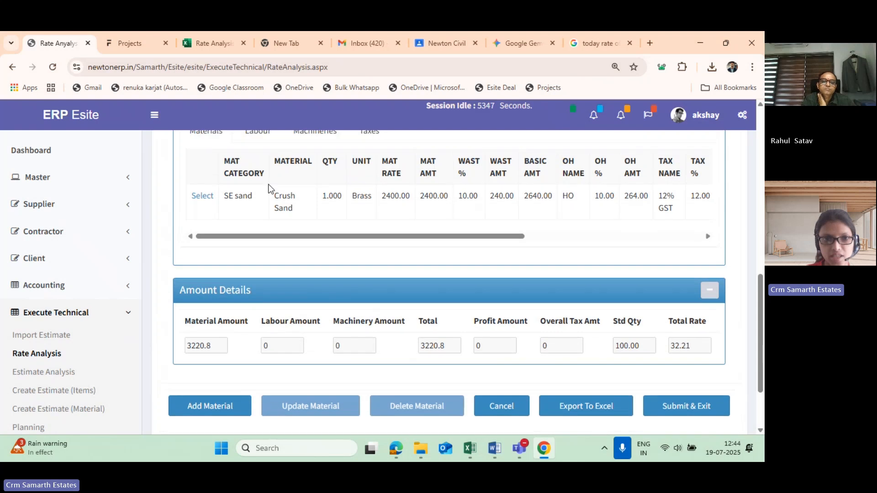
- Load the Crush Sand row of the 150mm Brickwork materials list into the form and look over its fields
scroll(238, 255, "down", 2)
scroll(210, 302, "up", 1)
left_click(206, 188)
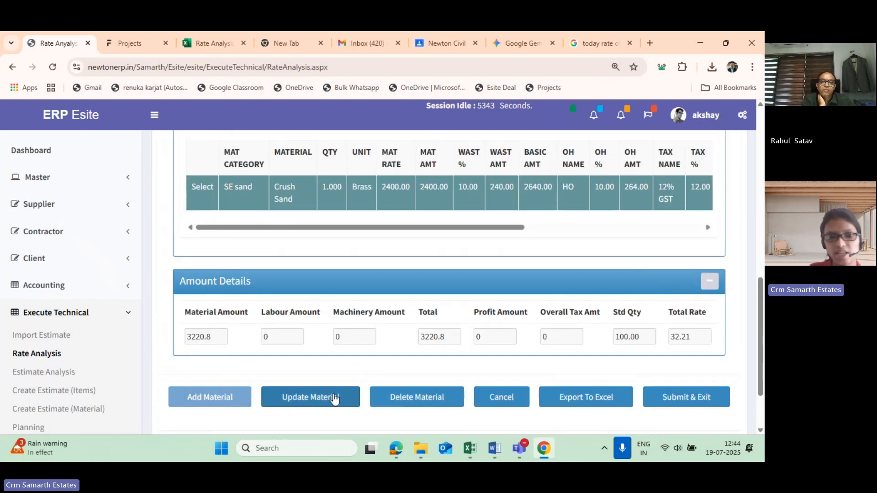
scroll(329, 393, "down", 1)
scroll(319, 347, "up", 1)
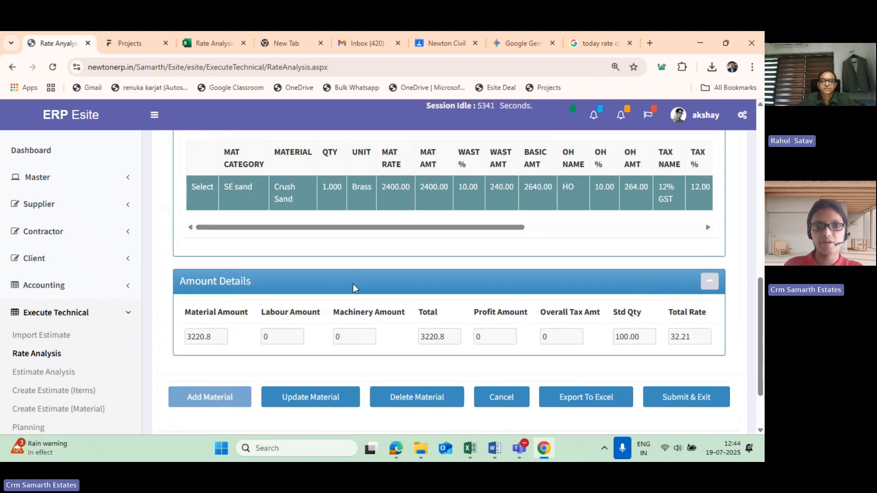
scroll(349, 287, "up", 1)
scroll(344, 285, "down", 2)
scroll(340, 282, "up", 10)
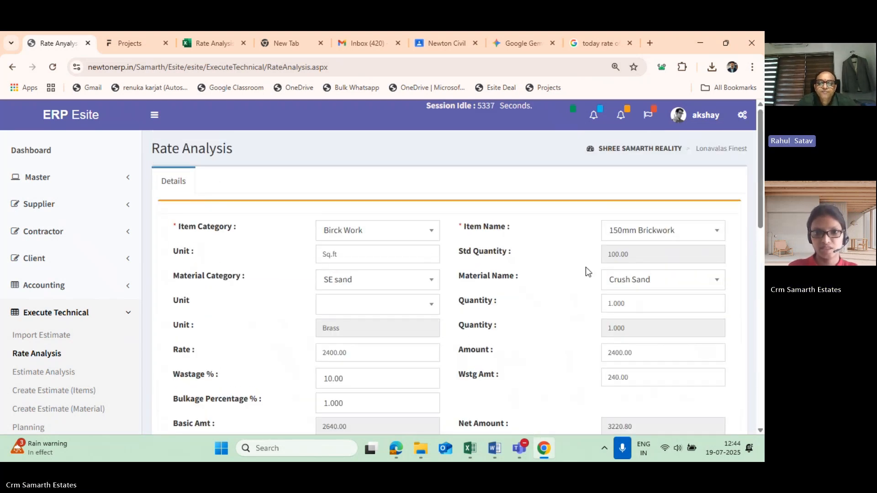
- Compare the Crush Sand row in Material Details with the labour, machinery and total figures in Amount Details
scroll(336, 294, "down", 3)
scroll(317, 258, "down", 5)
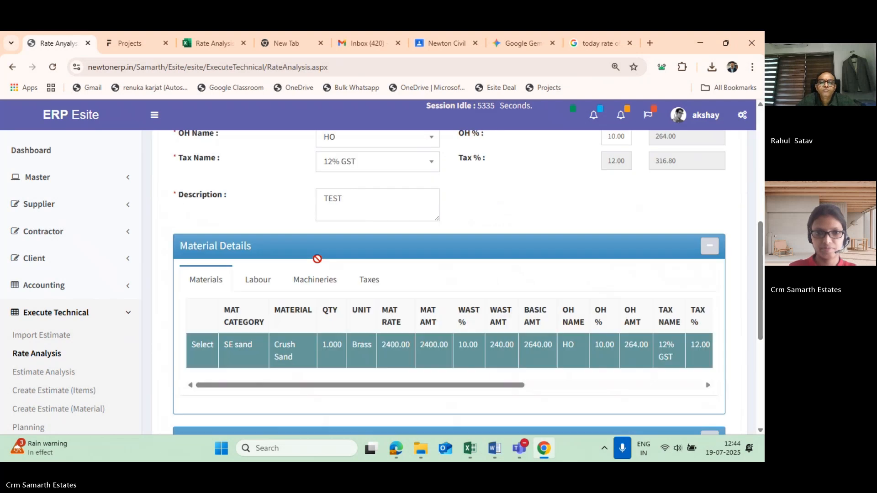
scroll(319, 264, "down", 1)
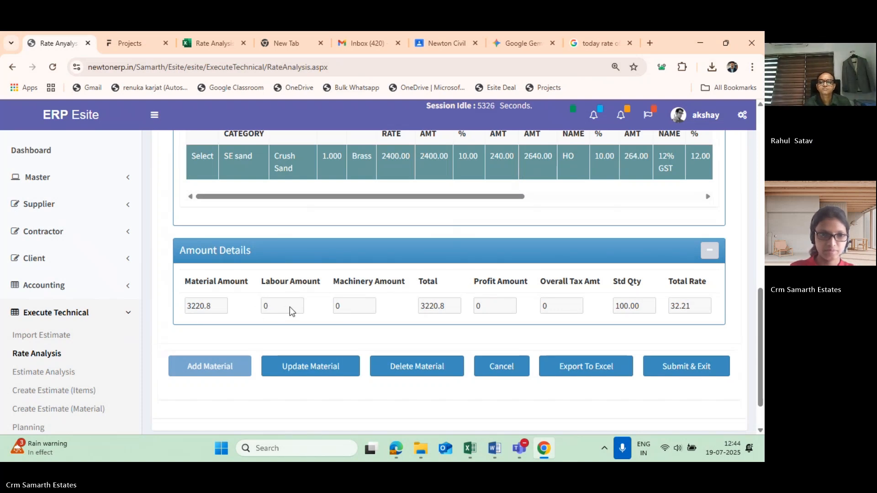
scroll(269, 294, "up", 1)
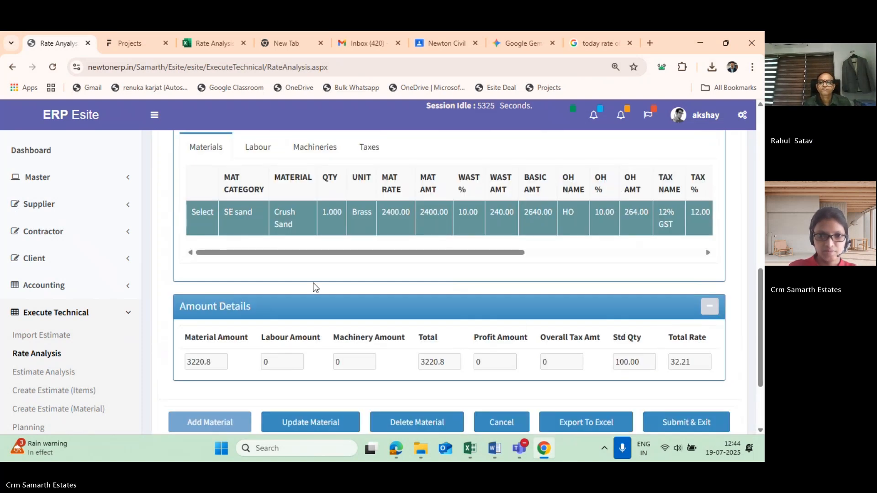
scroll(274, 274, "up", 1)
scroll(404, 301, "up", 3)
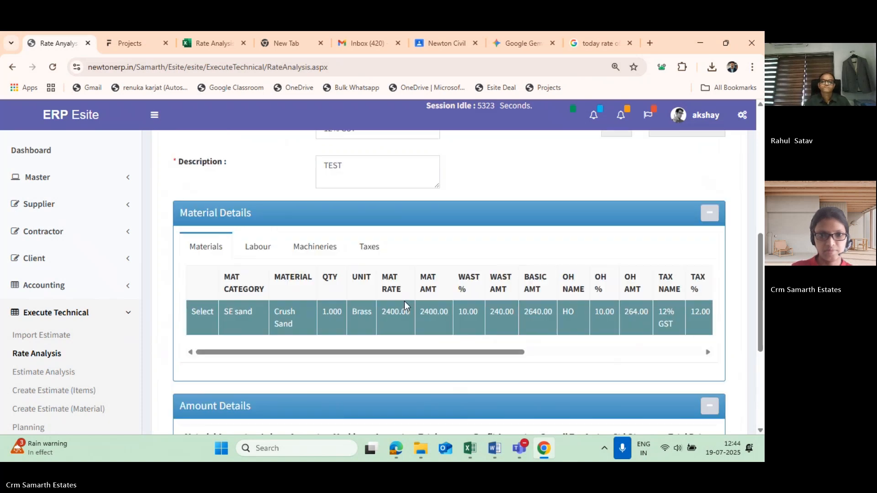
scroll(312, 296, "up", 2)
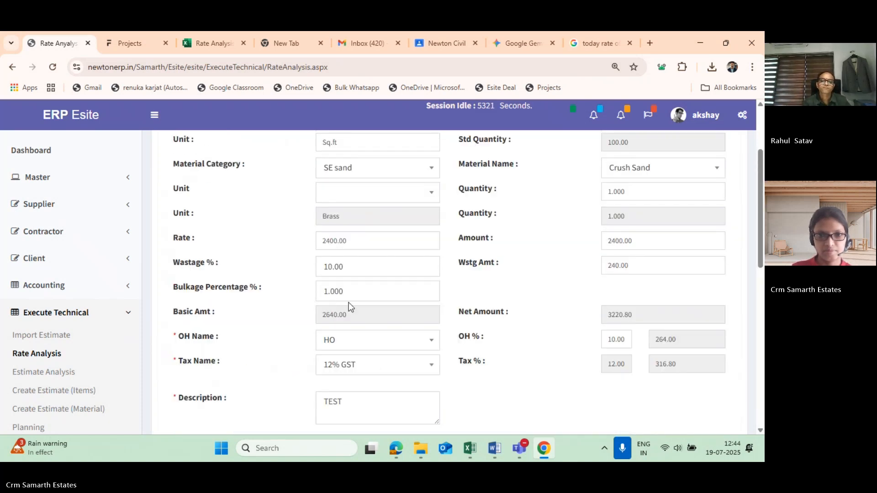
- Check the Bulkage Percentage, Amount and Quantity fields of the Crush Sand entry without editing them
left_click(365, 293)
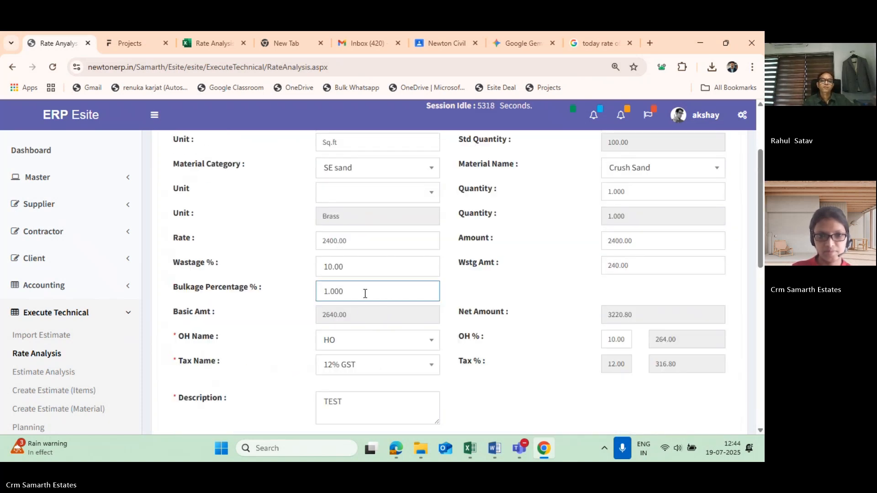
scroll(360, 291, "up", 1)
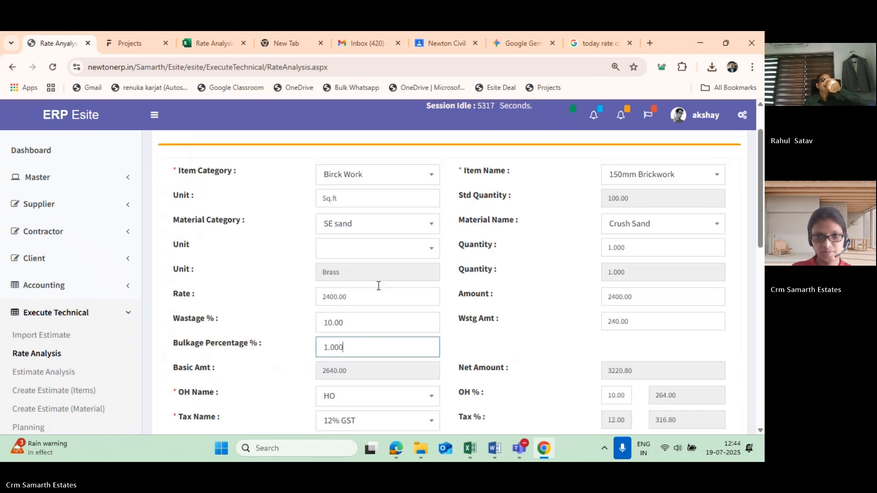
left_click(648, 300)
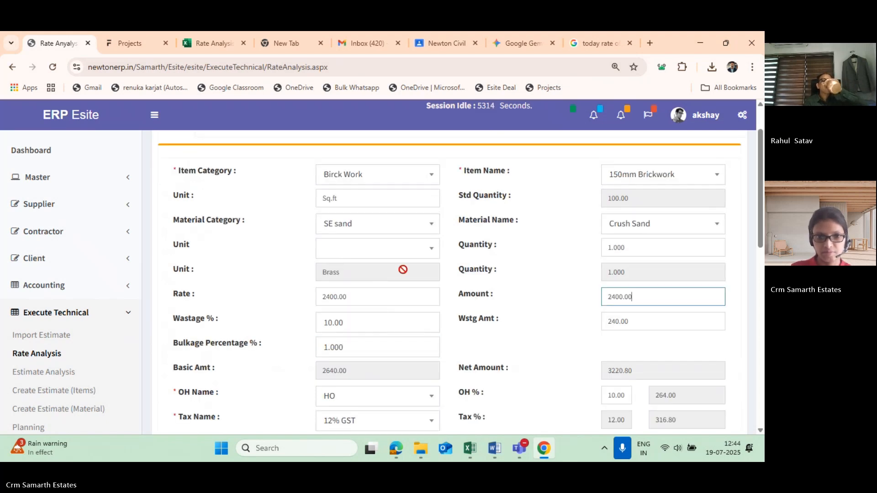
left_click(613, 249)
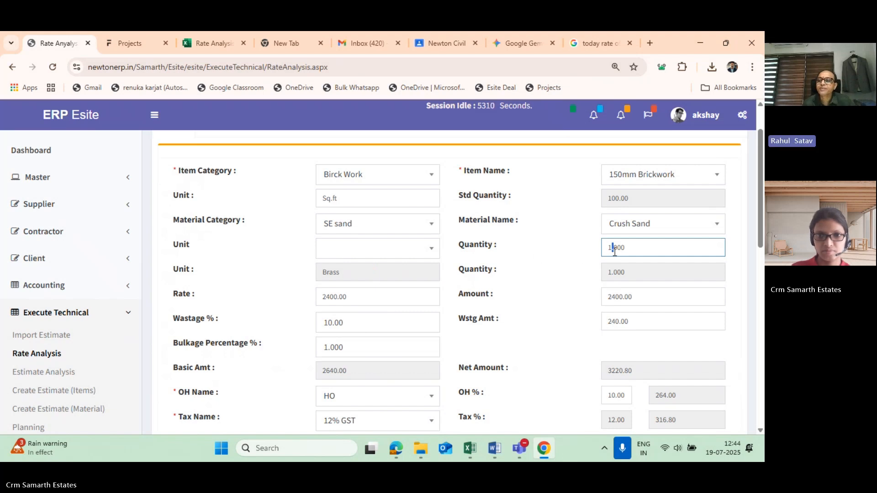
left_click(369, 278)
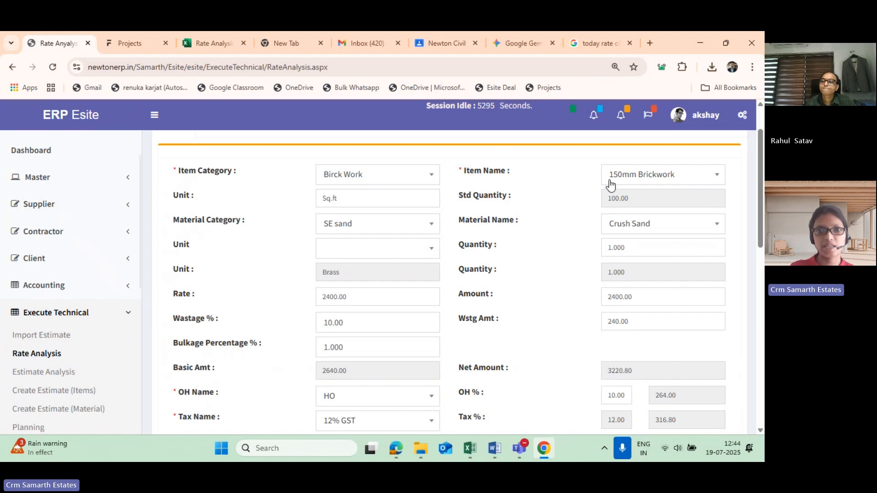
- Look through the available Item Category options and close the list without choosing another category
left_click(356, 172)
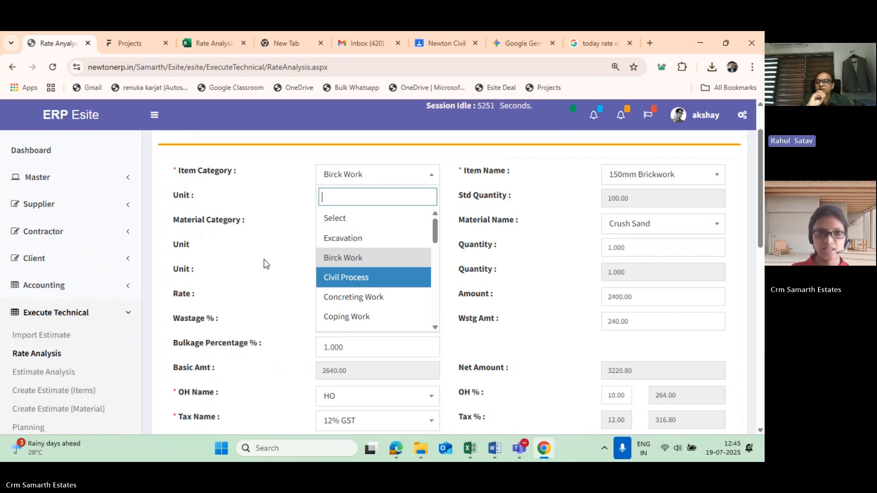
scroll(283, 273, "down", 2)
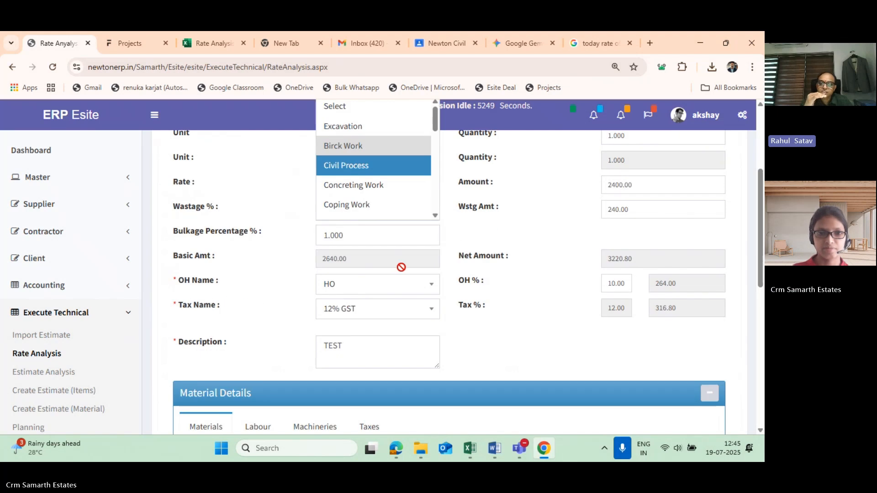
scroll(401, 264, "up", 1)
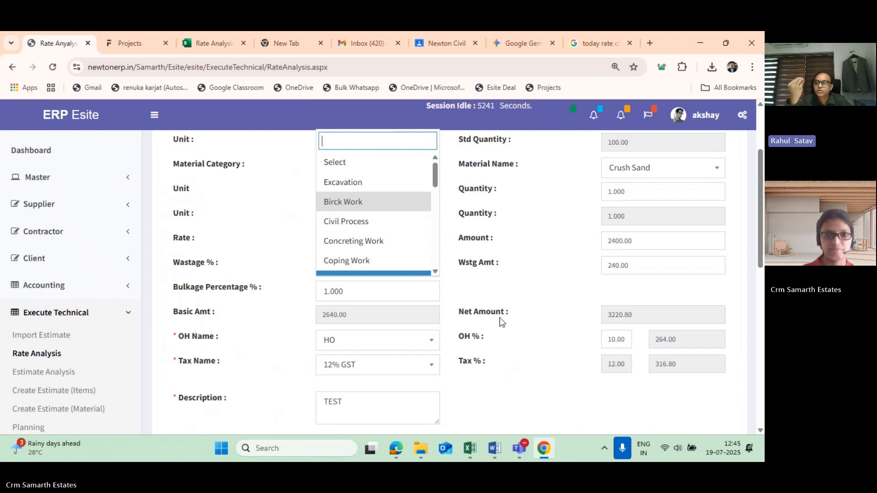
scroll(419, 355, "down", 2)
scroll(419, 355, "up", 3)
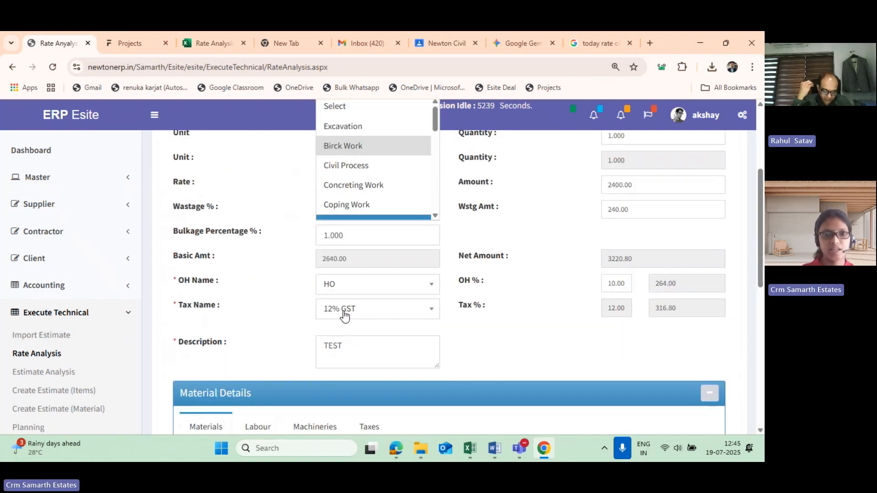
scroll(360, 256, "down", 2)
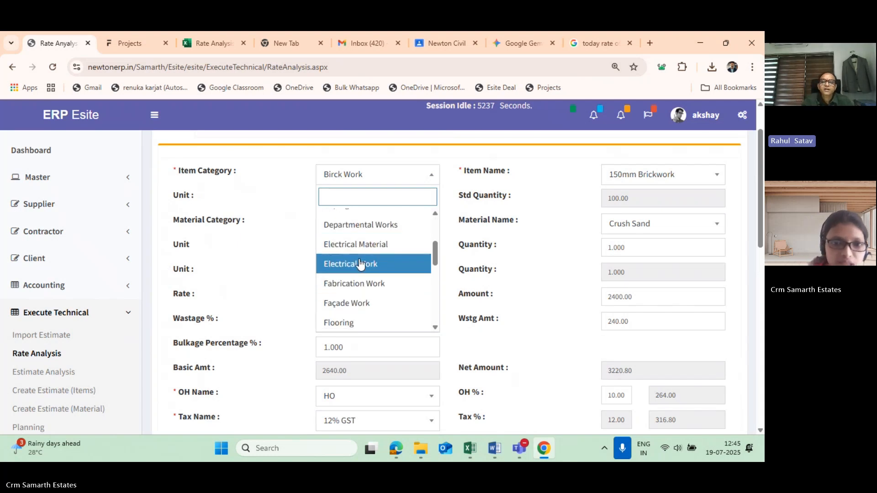
scroll(319, 293, "up", 1)
left_click(268, 284)
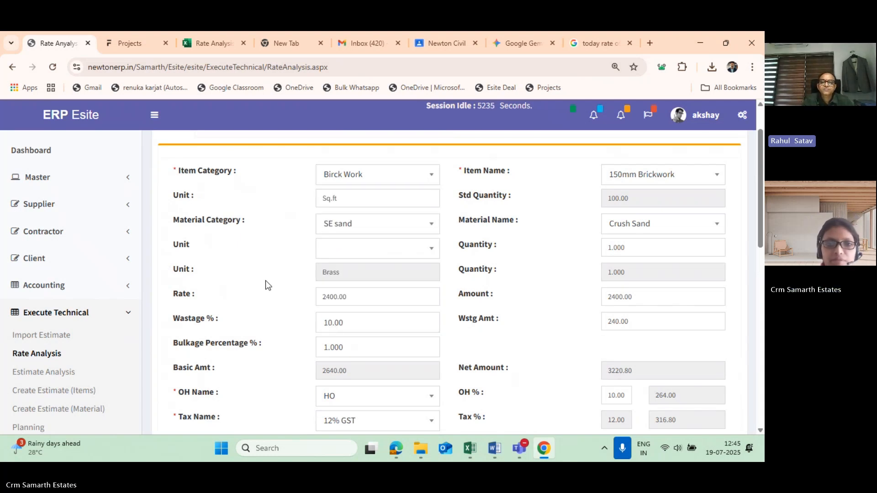
- Examine the overhead, tax and description fields, the Material Details table and the Amount Details of the 150mm Brickwork analysis
scroll(334, 311, "down", 3)
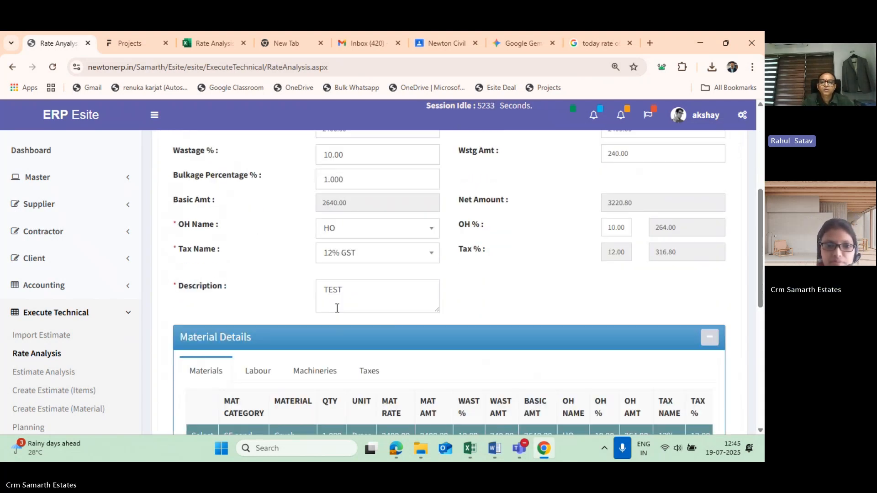
scroll(332, 309, "down", 2)
scroll(330, 311, "up", 1)
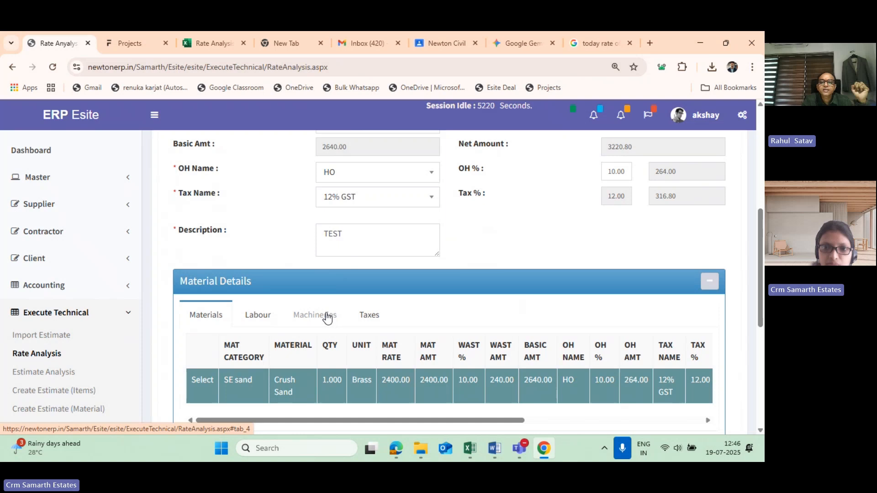
scroll(326, 318, "down", 4)
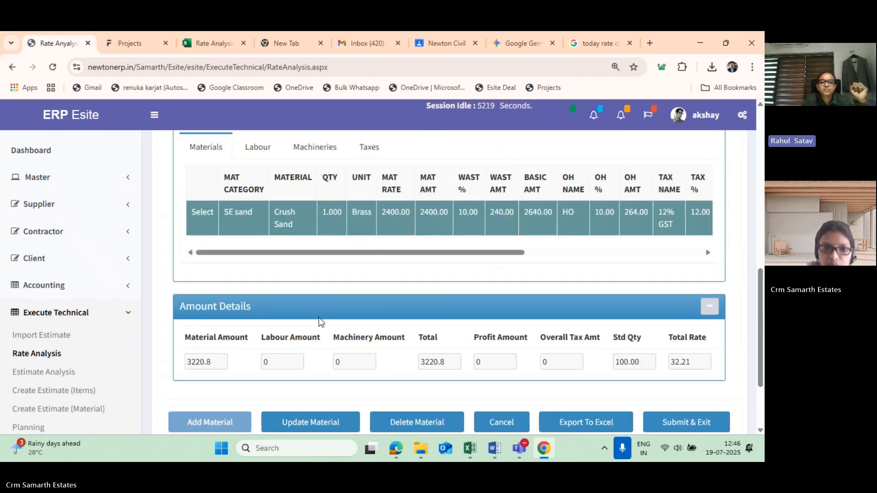
scroll(319, 322, "down", 1)
scroll(318, 322, "down", 2)
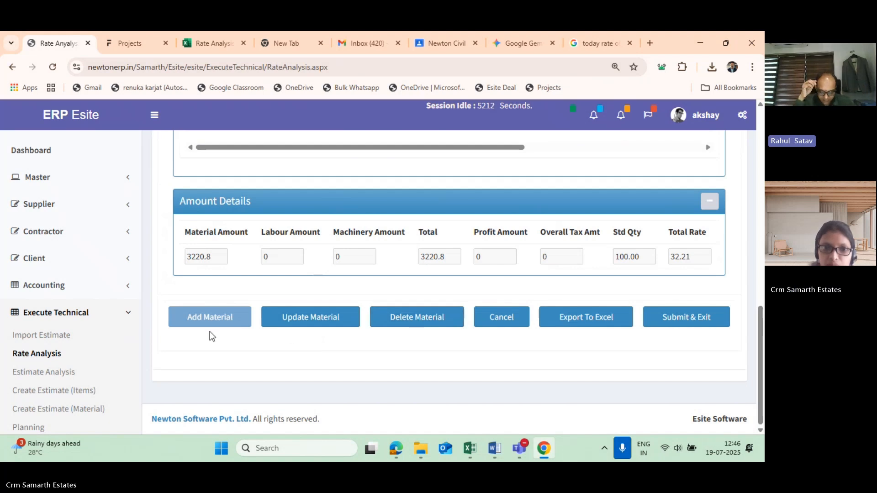
scroll(304, 327, "up", 2)
scroll(304, 327, "up", 3)
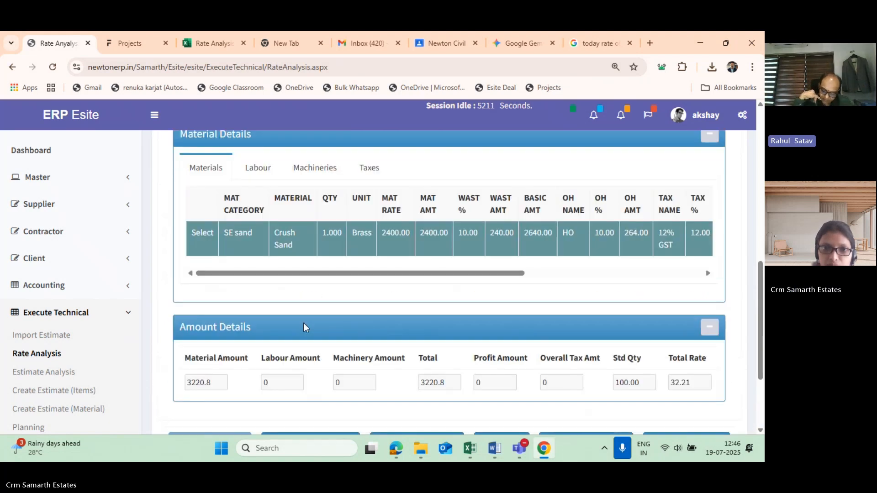
scroll(304, 326, "up", 4)
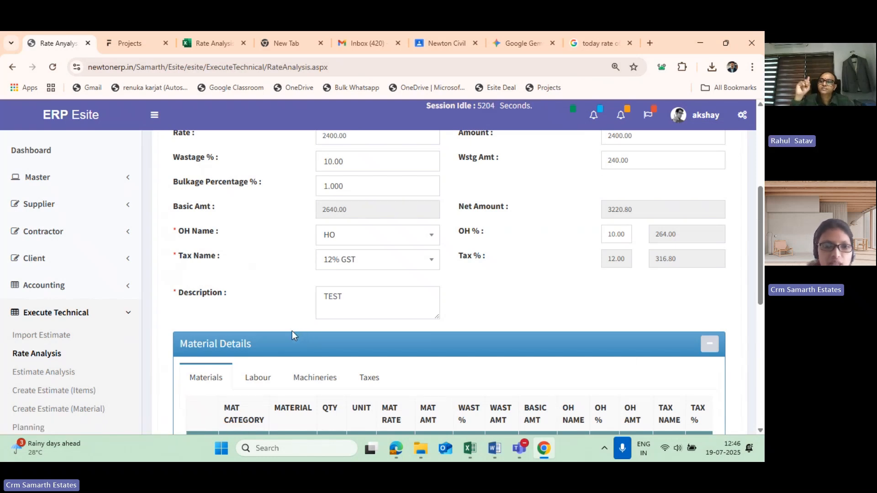
scroll(399, 315, "down", 1)
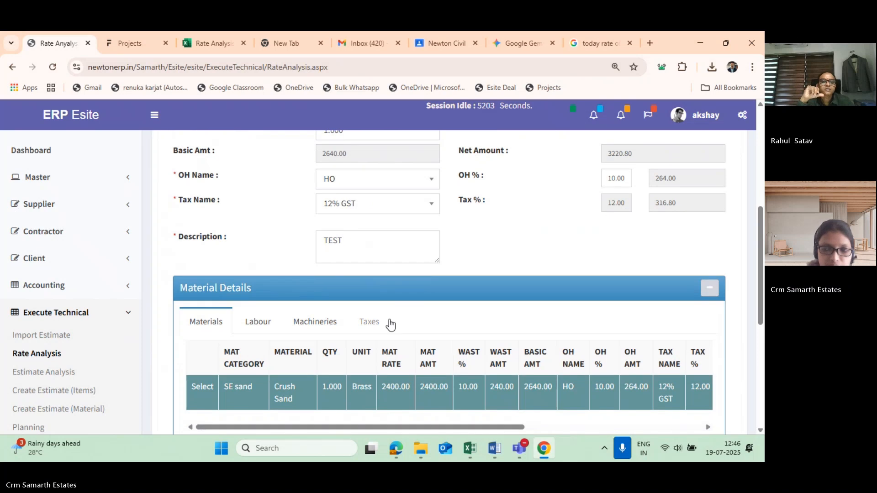